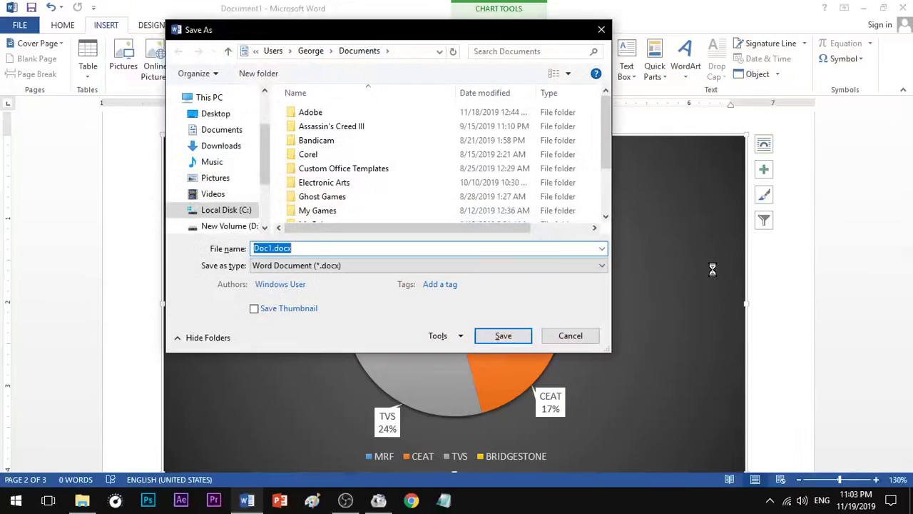
# - Cancel the Save As prompt without saving to return to the Pondicherry pie chart
pyautogui.press('Escape')
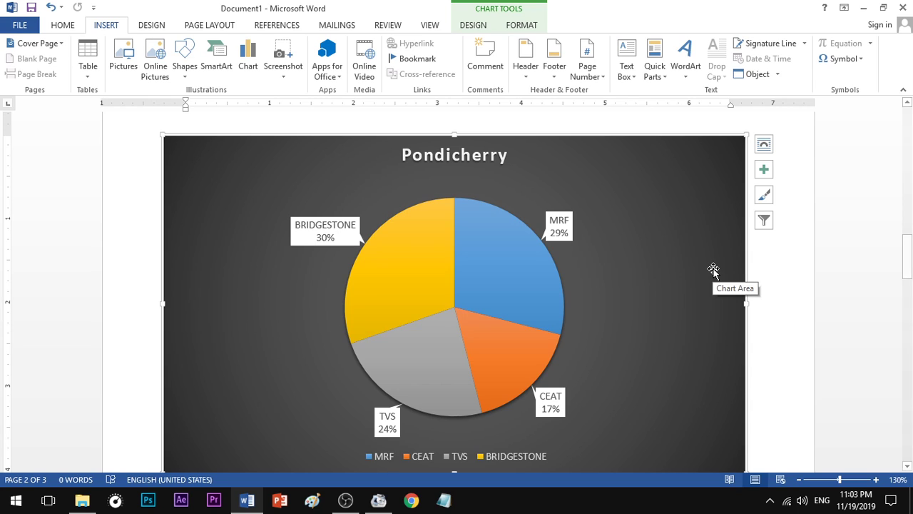
# - Scroll through the pie, bar, column and line charts on pages 2–3, then back to page 1
pyautogui.scroll(-1, 714, 269)
pyautogui.scroll(1, 713, 269)
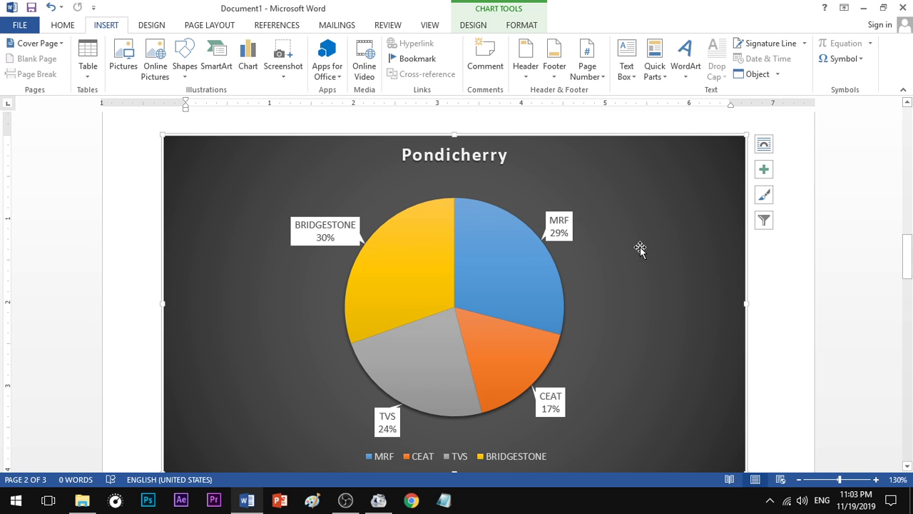
pyautogui.scroll(-5, 616, 244)
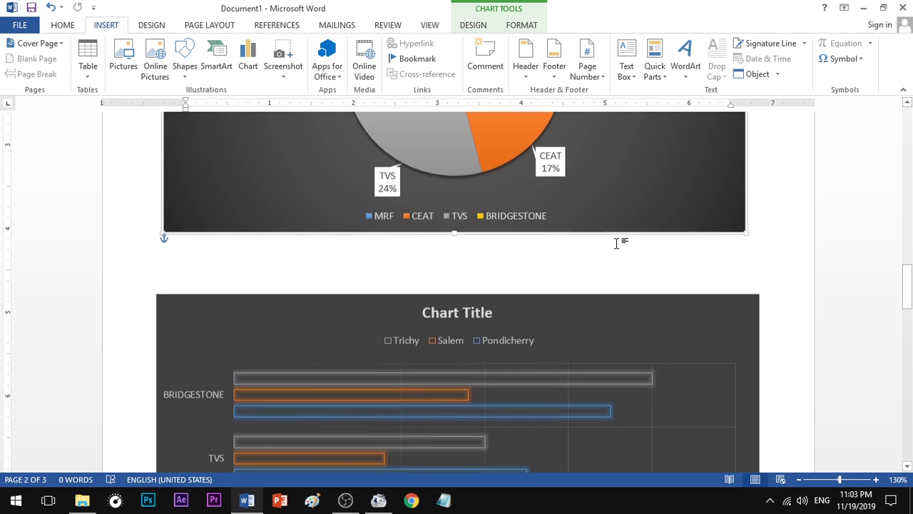
pyautogui.scroll(-12, 616, 242)
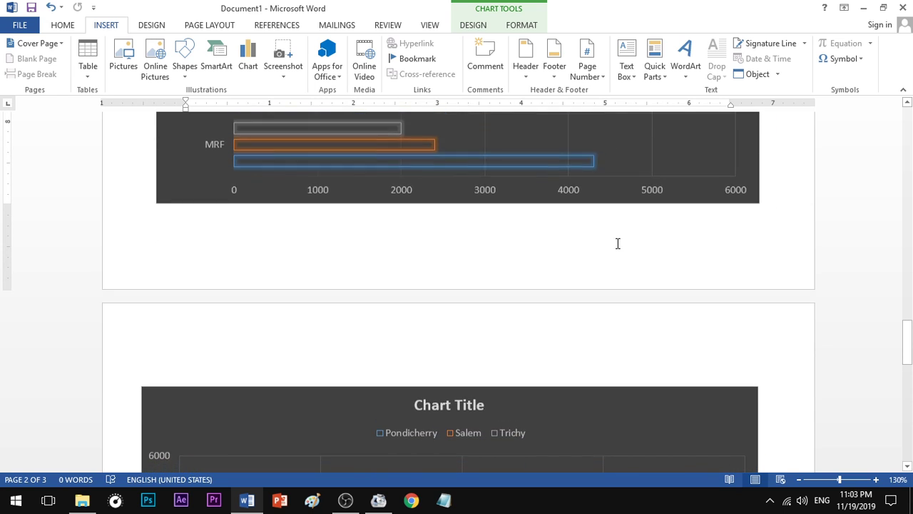
pyautogui.scroll(-15, 618, 243)
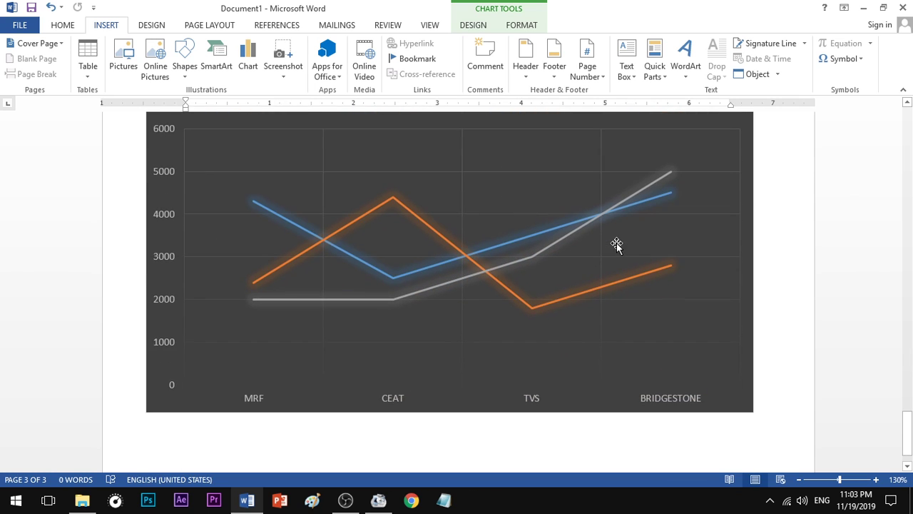
pyautogui.scroll(10, 617, 244)
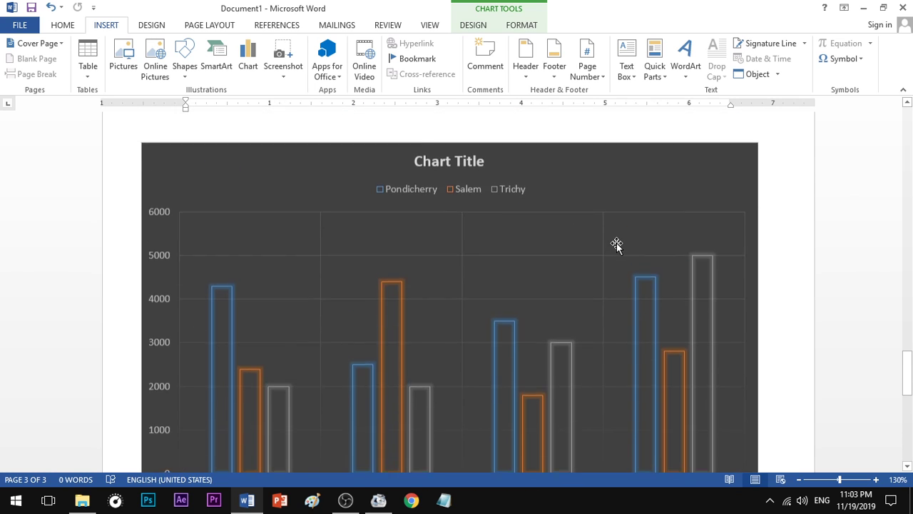
pyautogui.scroll(7, 616, 244)
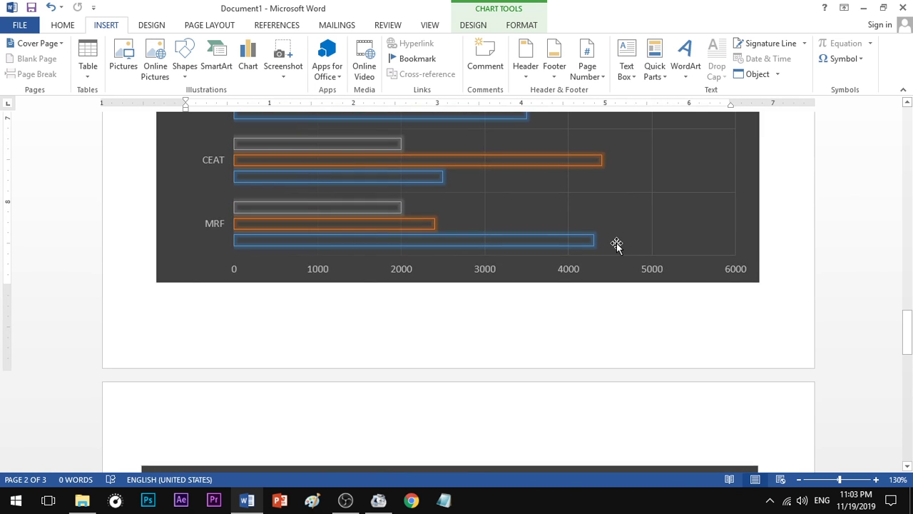
pyautogui.scroll(8, 617, 244)
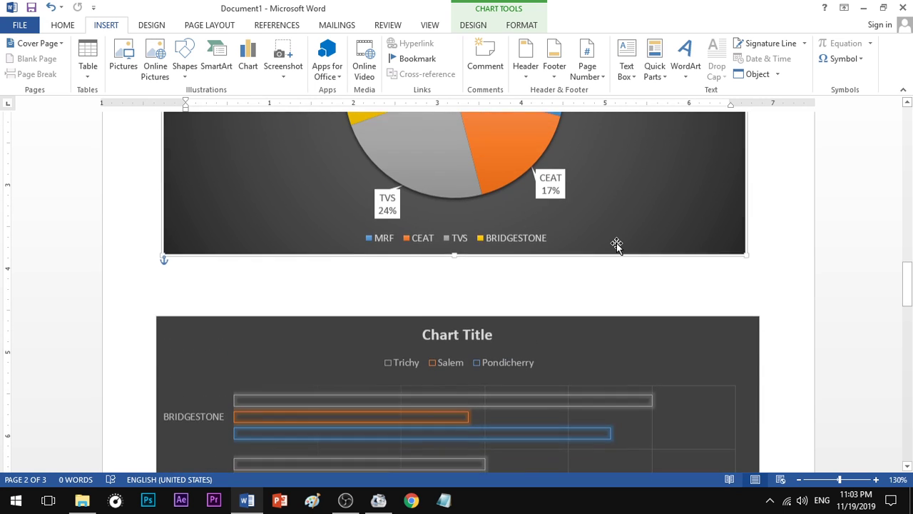
pyautogui.scroll(8, 616, 244)
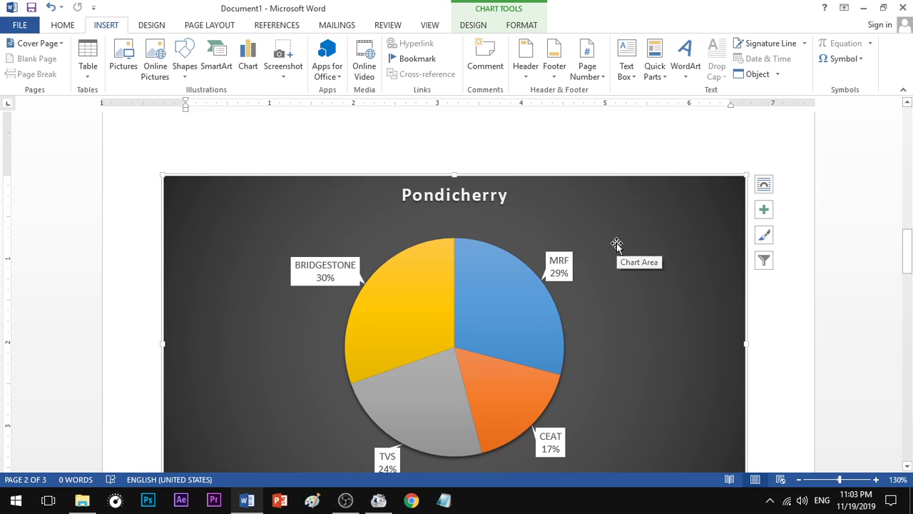
pyautogui.scroll(8, 617, 242)
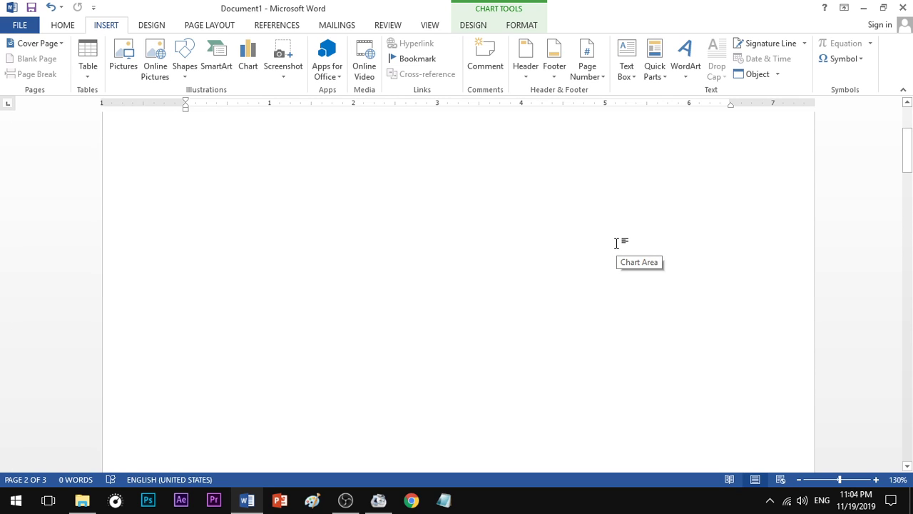
pyautogui.scroll(1, 617, 244)
# - At the top of page 1, start a new chart and browse the line, pie and bar types
pyautogui.click(200, 192)
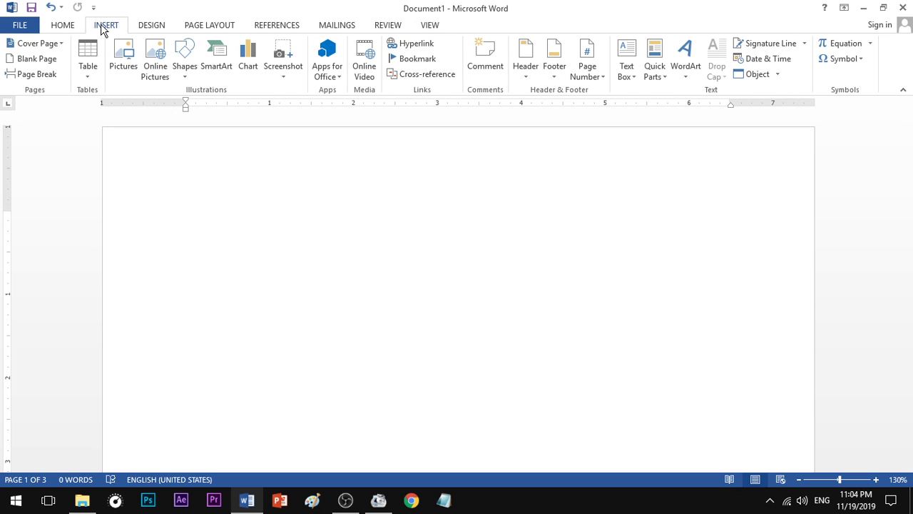
pyautogui.click(251, 59)
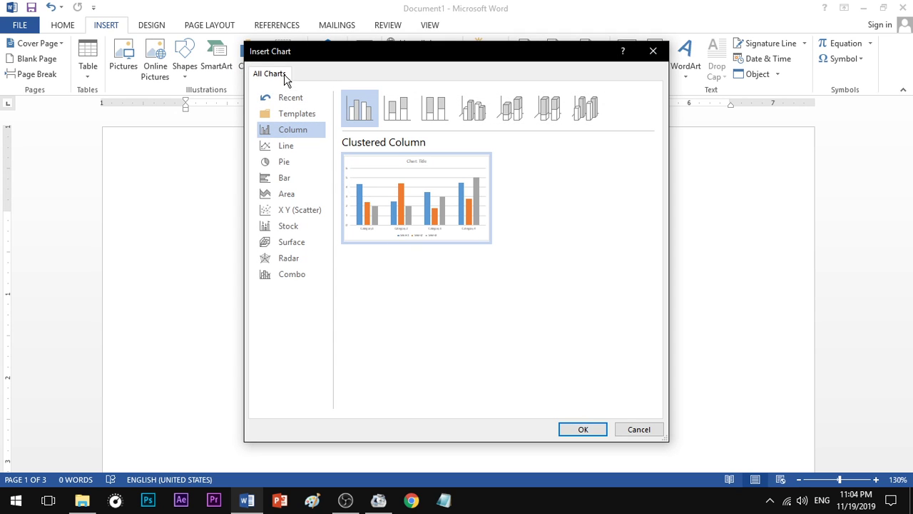
pyautogui.click(299, 146)
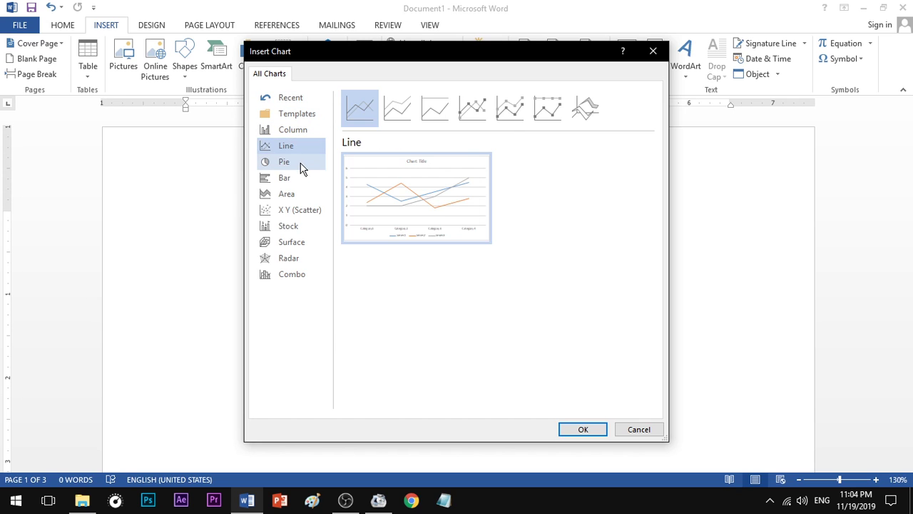
pyautogui.click(300, 164)
pyautogui.click(298, 179)
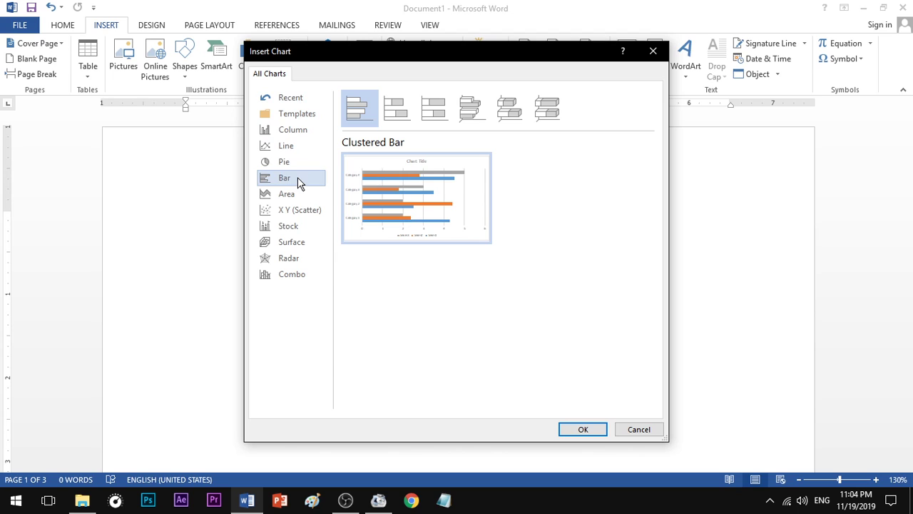
pyautogui.click(293, 135)
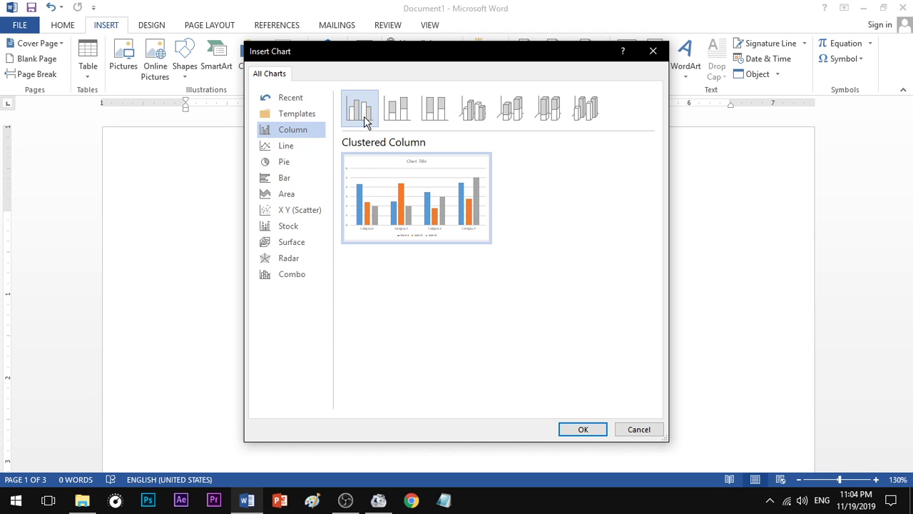
# - Preview the stacked and 3-D column variants, then pick Clustered Column
pyautogui.click(397, 109)
pyautogui.click(437, 110)
pyautogui.click(472, 110)
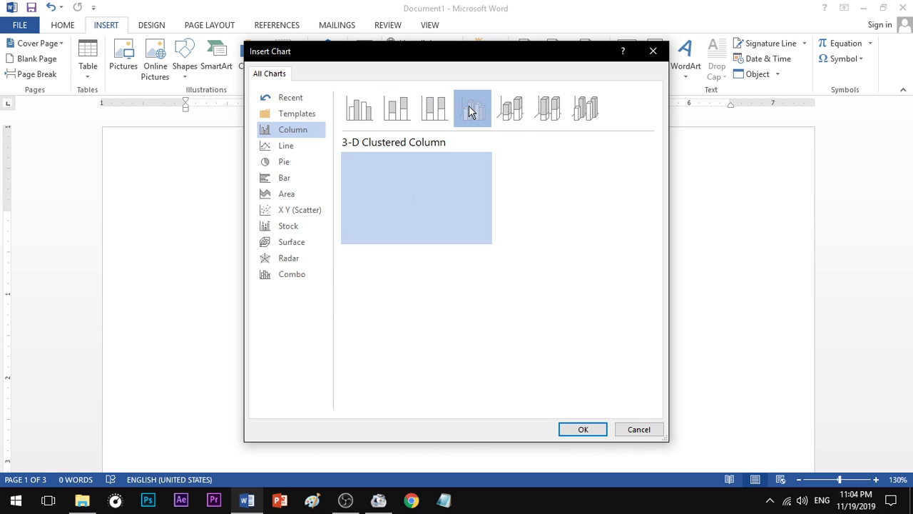
pyautogui.click(512, 110)
pyautogui.click(548, 111)
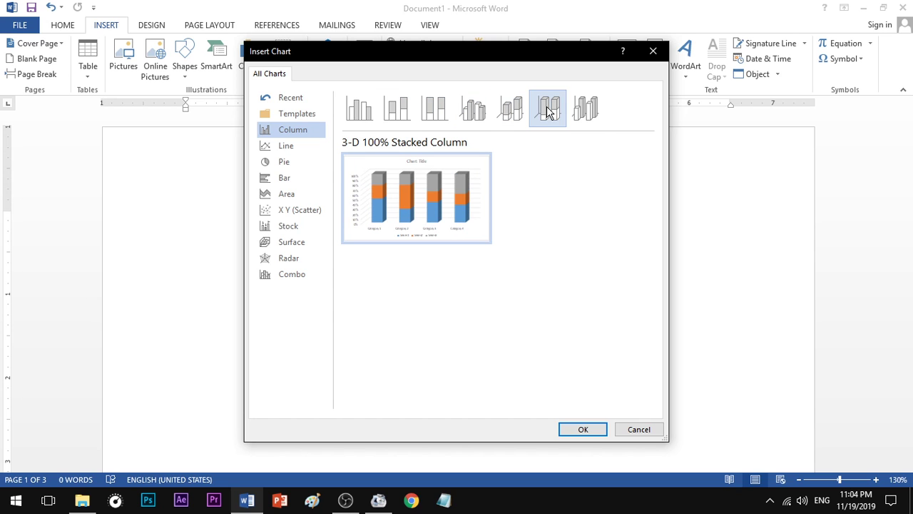
pyautogui.click(599, 109)
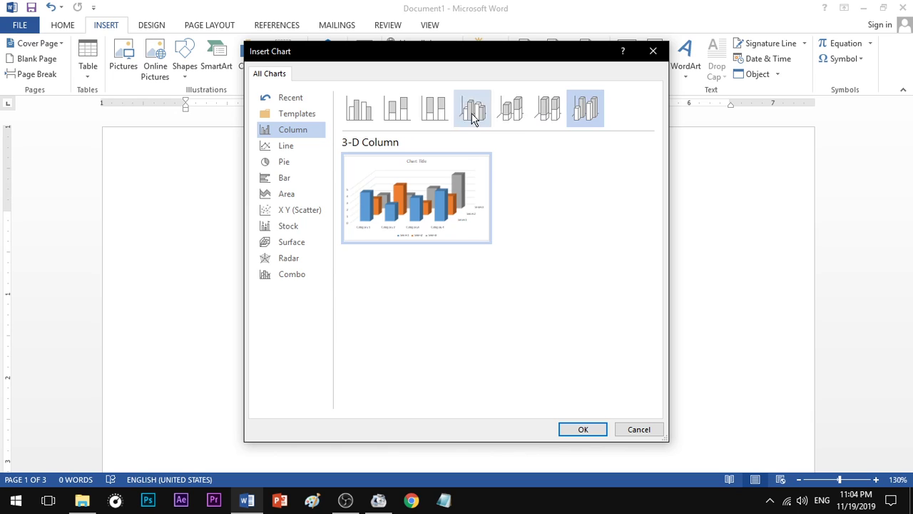
pyautogui.click(370, 113)
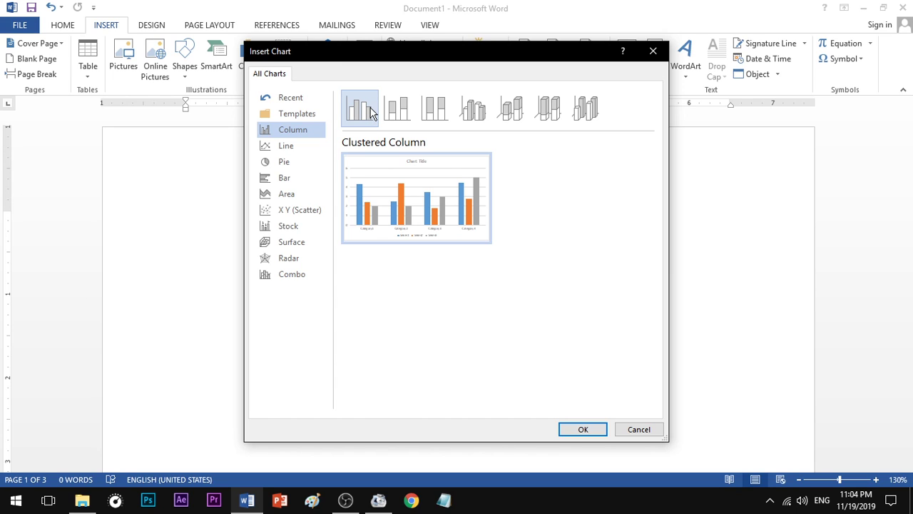
pyautogui.moveTo(462, 220)
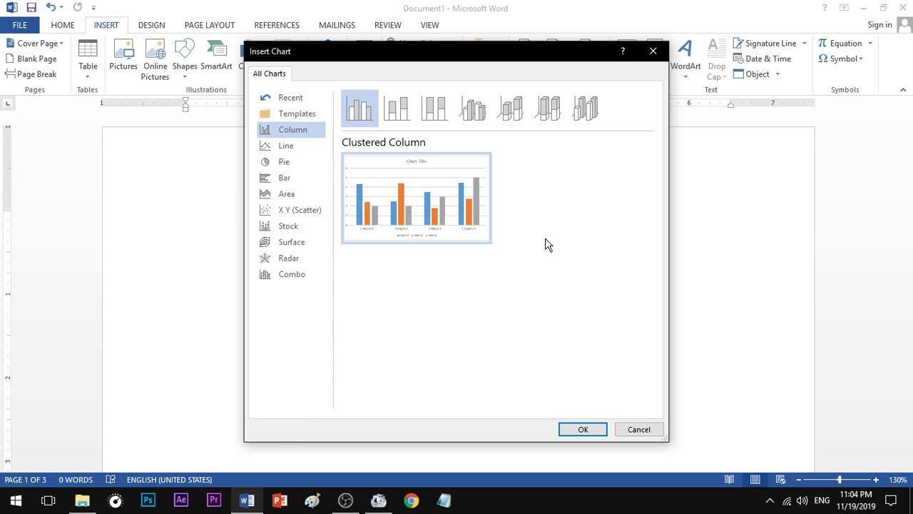
# - Insert the clustered column chart and select the Category 1 cell in its data sheet
pyautogui.click(577, 430)
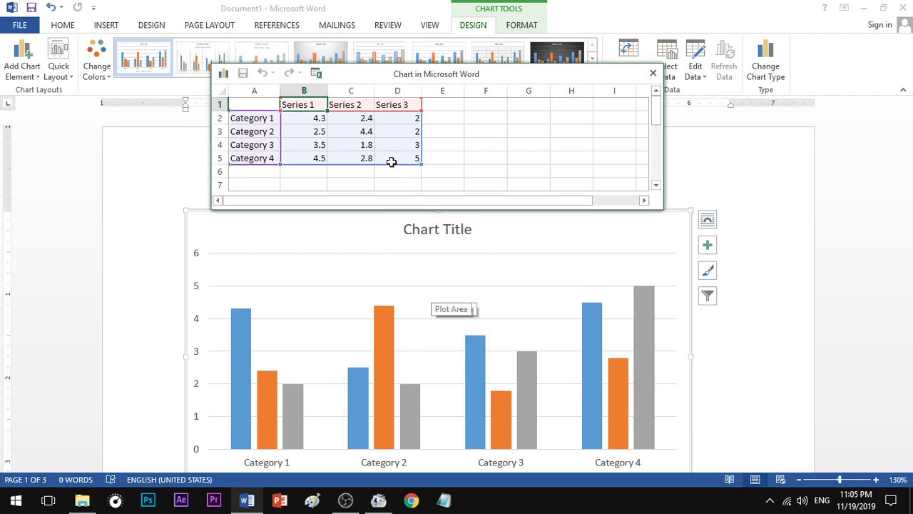
pyautogui.click(263, 119)
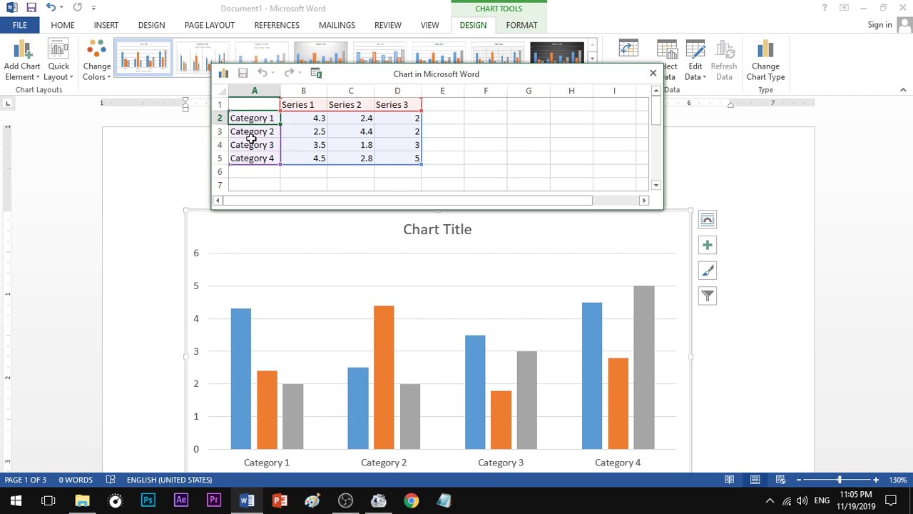
pyautogui.click(259, 132)
pyautogui.click(254, 145)
pyautogui.click(256, 120)
# - Rename the four categories to MRF, CEAT, TVS and BRIDGESTONE
pyautogui.write('M')
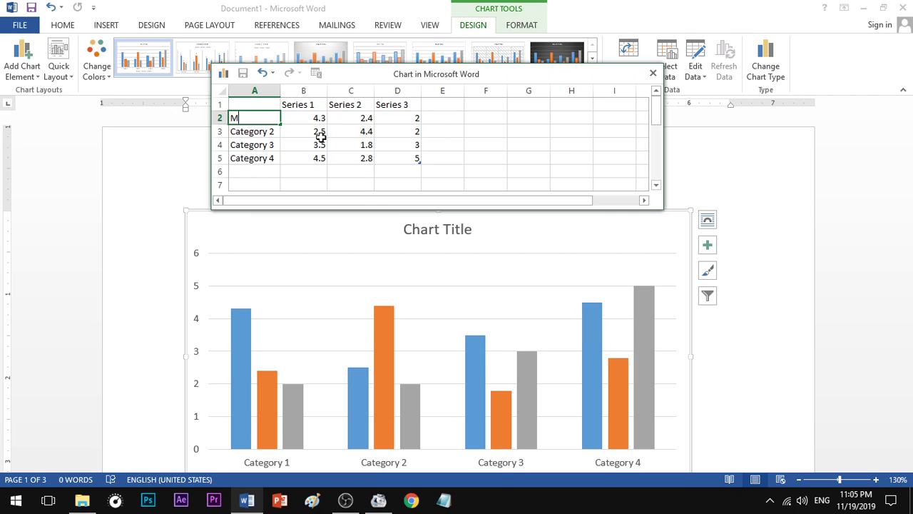
pyautogui.write('RF')
pyautogui.press('Return')
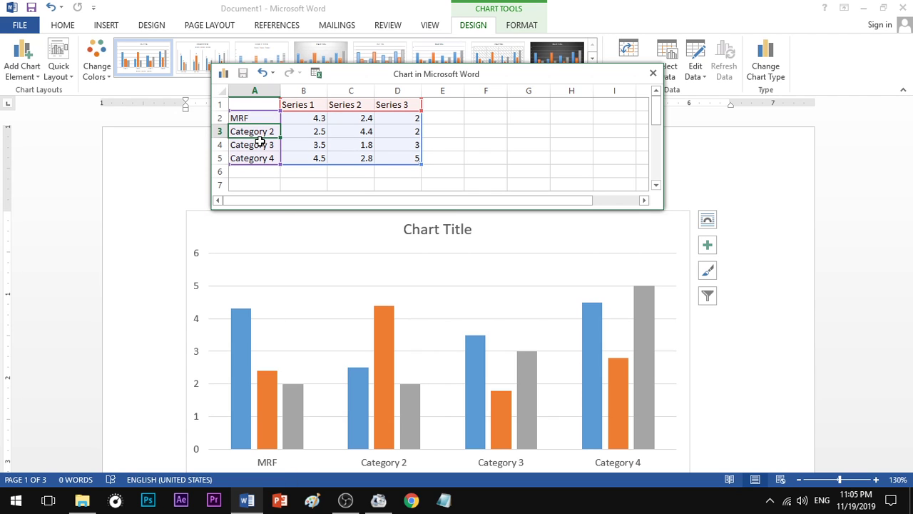
pyautogui.write('CEAT')
pyautogui.press('Return')
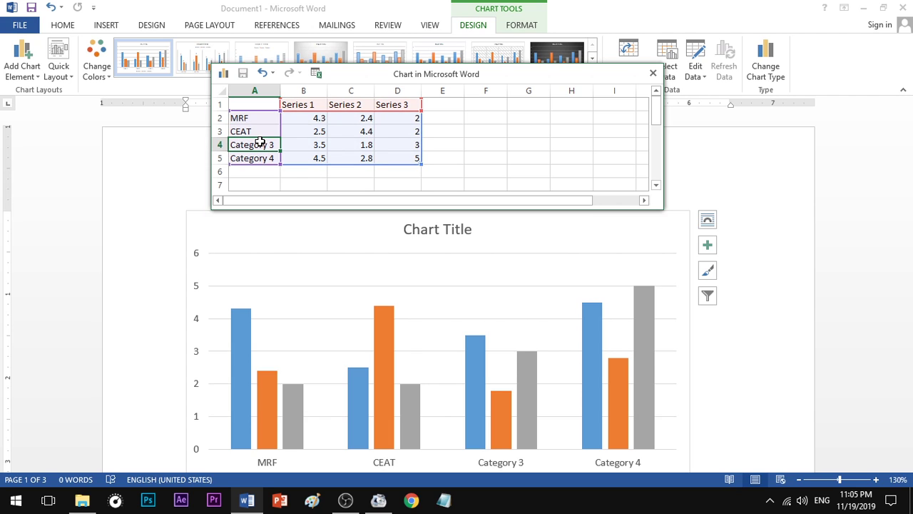
pyautogui.write('TVS')
pyautogui.press('Return')
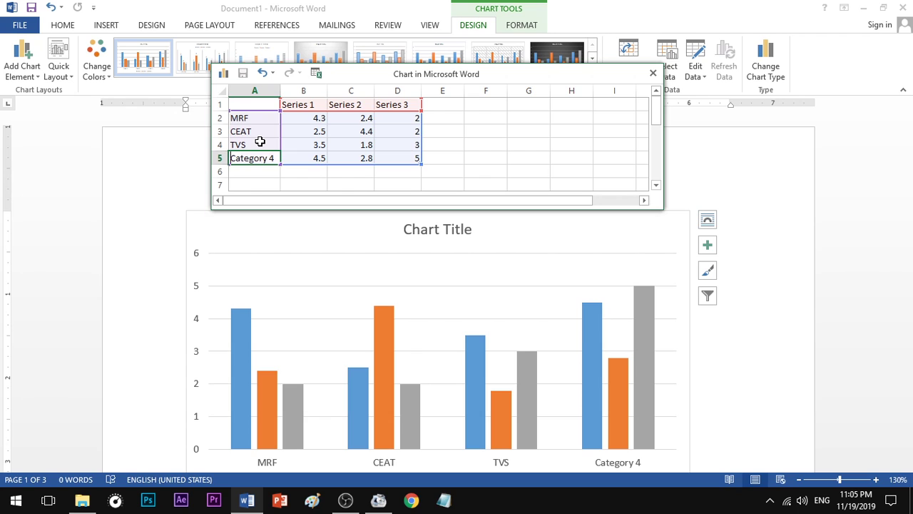
pyautogui.write('BRIDGESTONE')
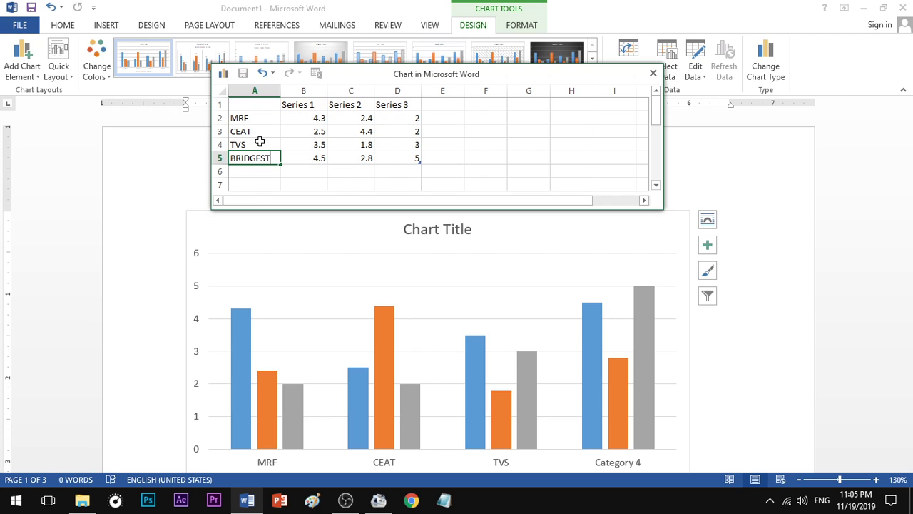
pyautogui.click(260, 141)
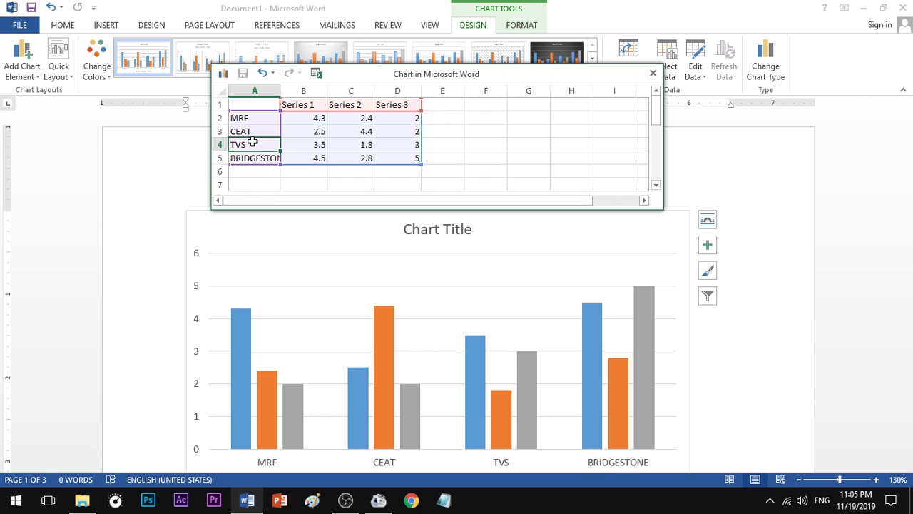
pyautogui.click(303, 106)
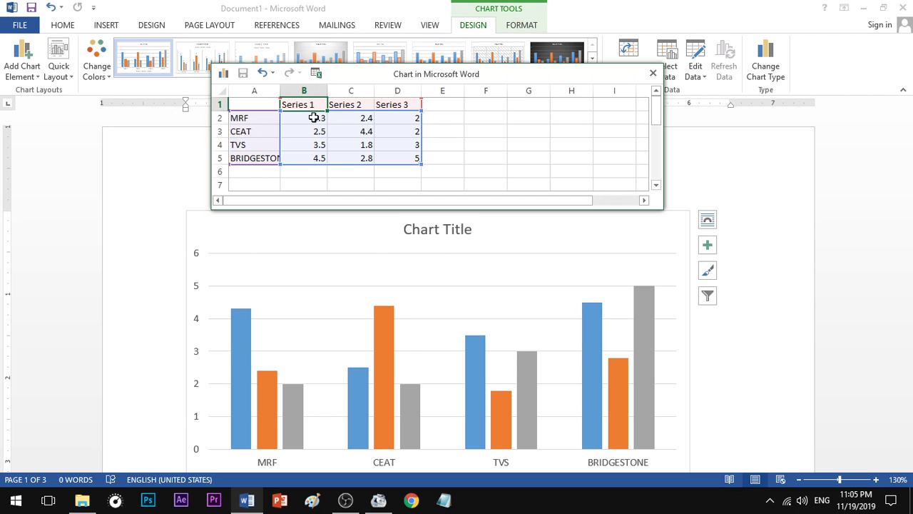
# - Name the series Pondicherry, Salem and Trichy, and widen column B to fit
pyautogui.write('Pondicherry')
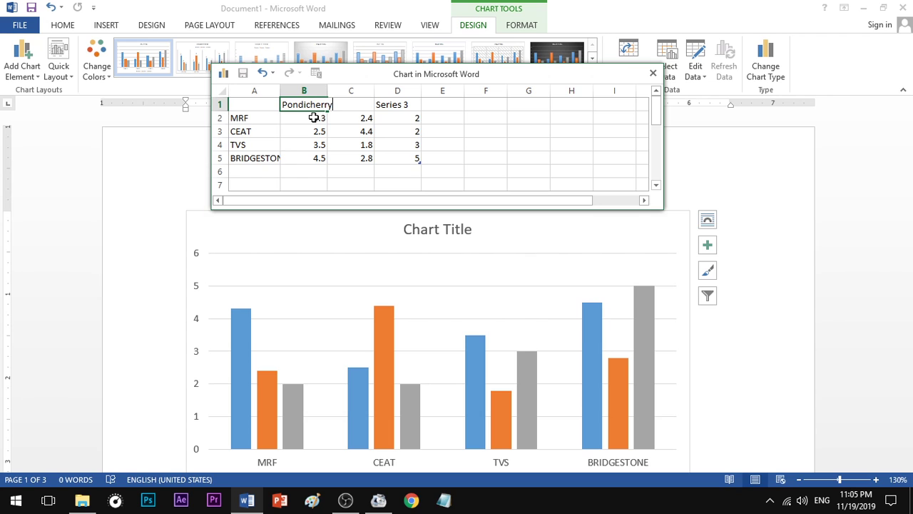
pyautogui.press('Tab')
pyautogui.write('Salem')
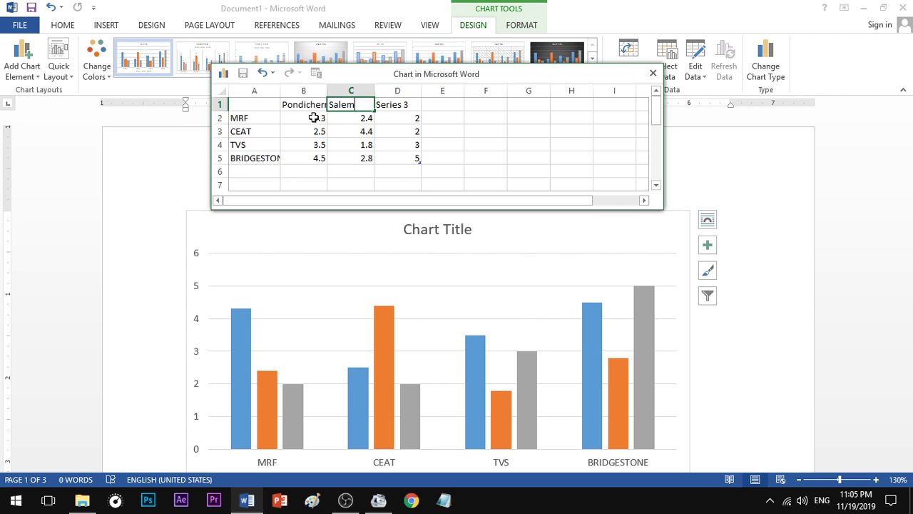
pyautogui.press('Tab')
pyautogui.write('Trichy')
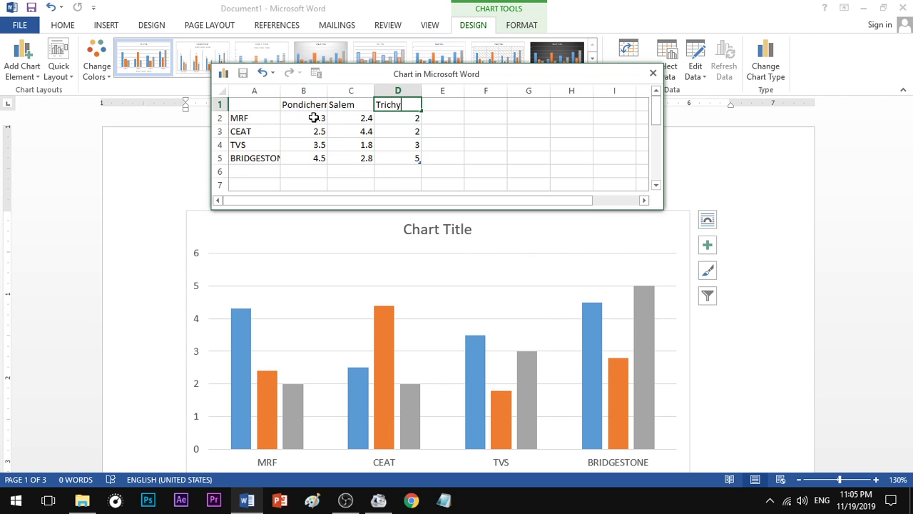
pyautogui.click(314, 117)
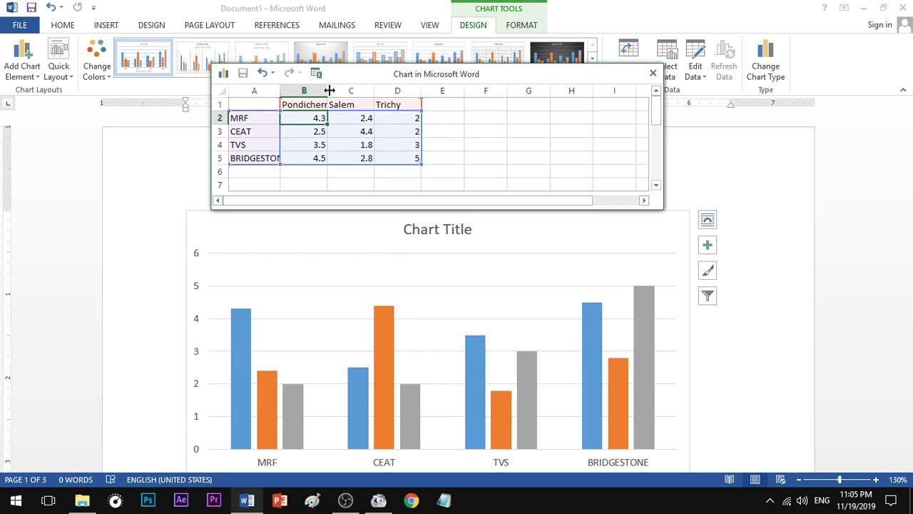
pyautogui.moveTo(327, 90); pyautogui.dragTo(348, 91)
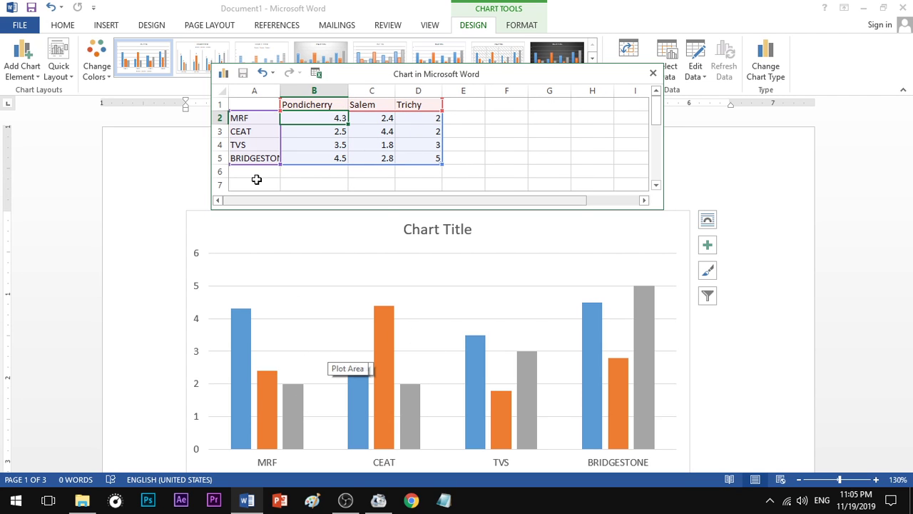
# - Enter Pondicherry sales of 4300, 2500, 3500 and 4500 for MRF through BRIDGESTONE
pyautogui.write('4300')
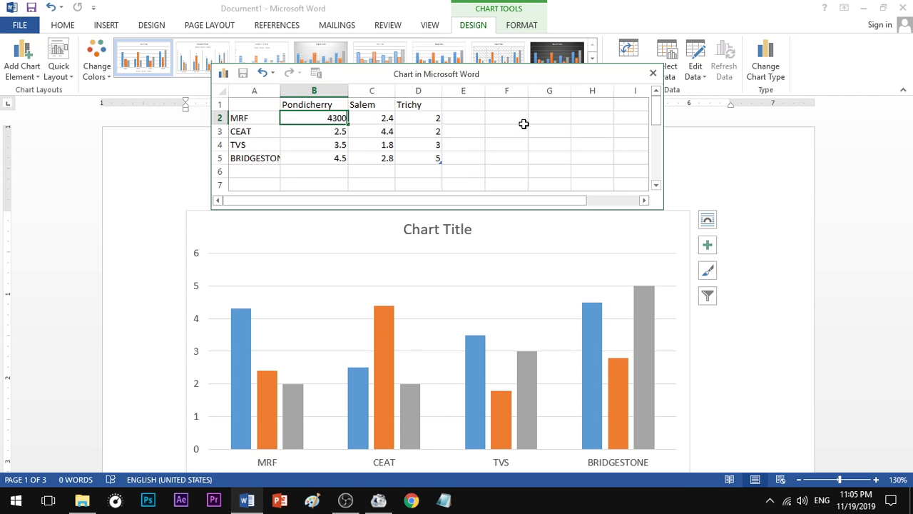
pyautogui.press('Return')
pyautogui.write('2500')
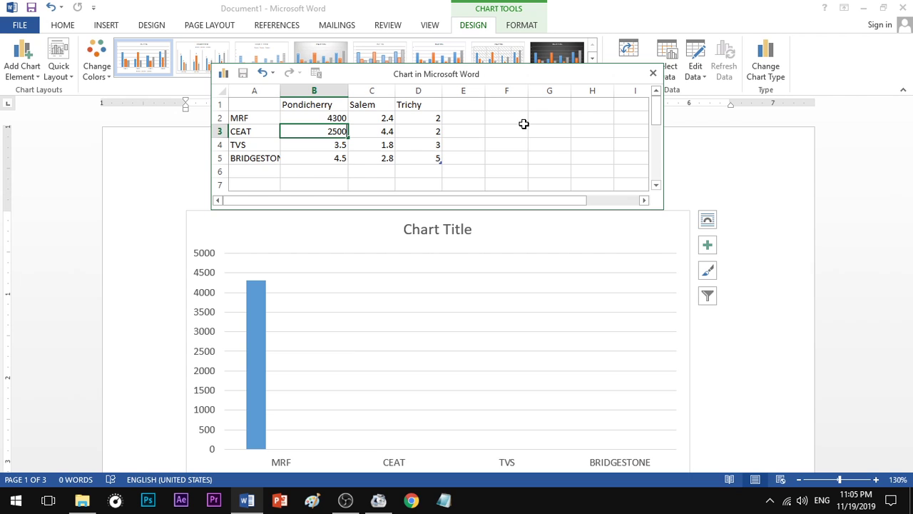
pyautogui.press('Return')
pyautogui.write('3500')
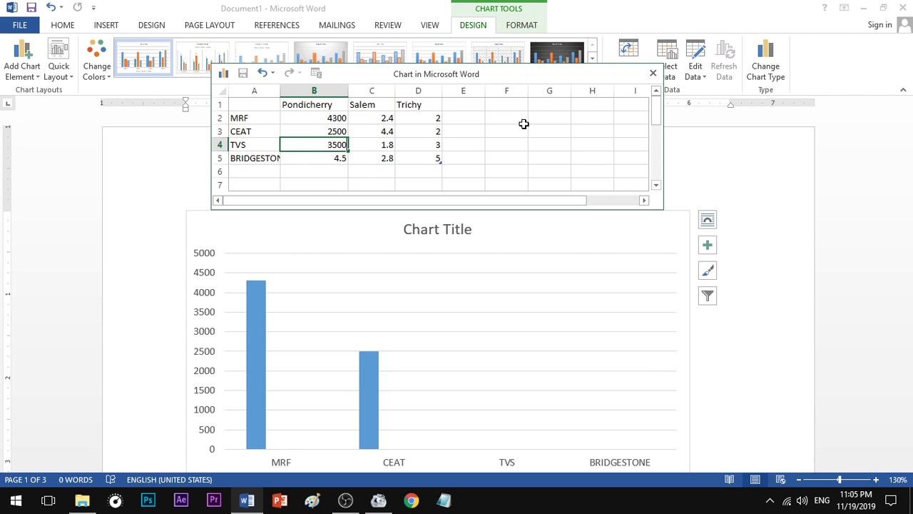
pyautogui.press('Return')
pyautogui.write('4500')
pyautogui.press('Tab')
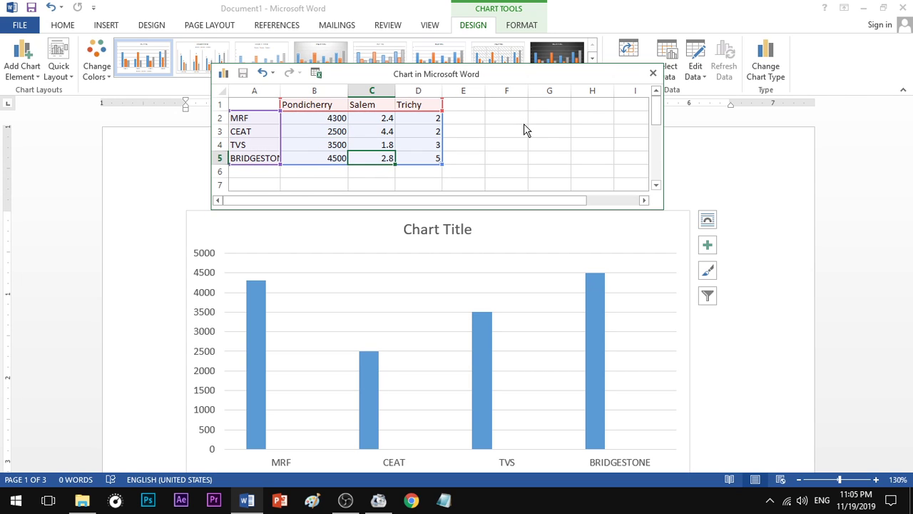
# - Enter Salem sales: BRIDGESTONE 2800, TVS 1800, CEAT 4400, MRF 2400
pyautogui.write('2800')
pyautogui.press('Up')
pyautogui.write('1800')
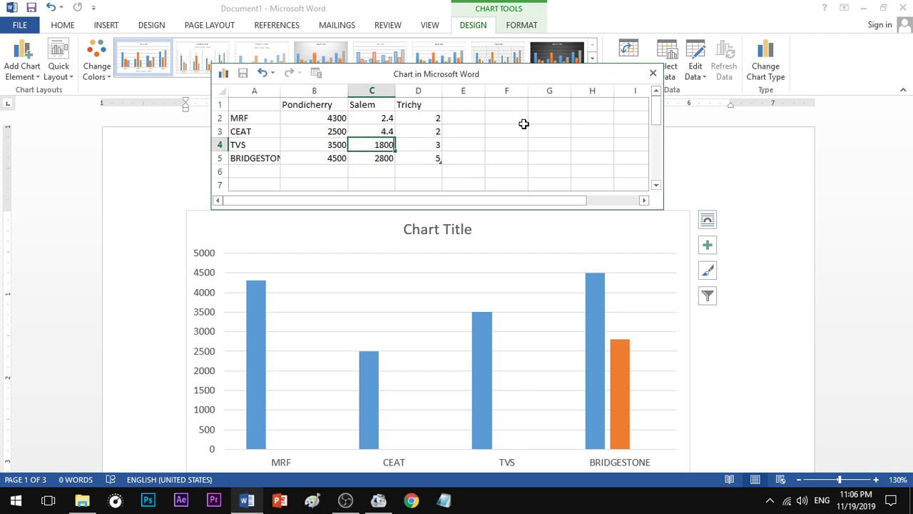
pyautogui.press('Up')
pyautogui.write('4400')
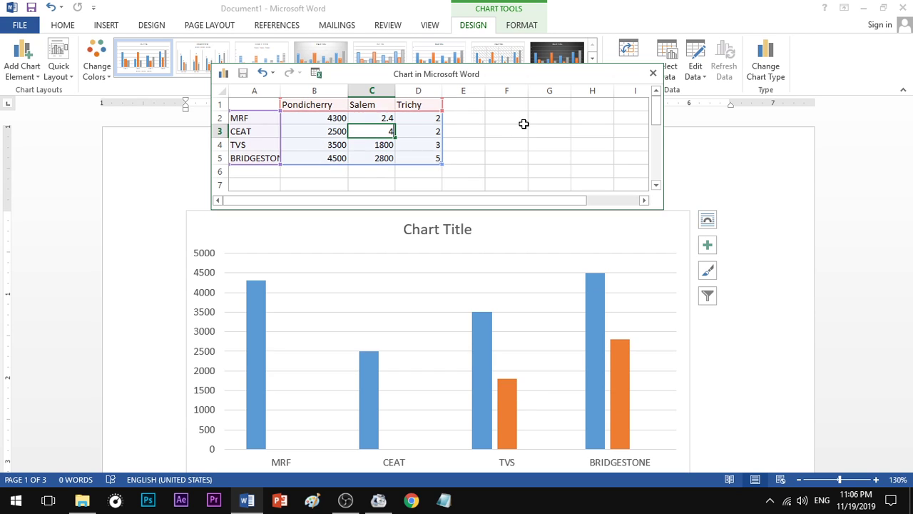
pyautogui.press('Up')
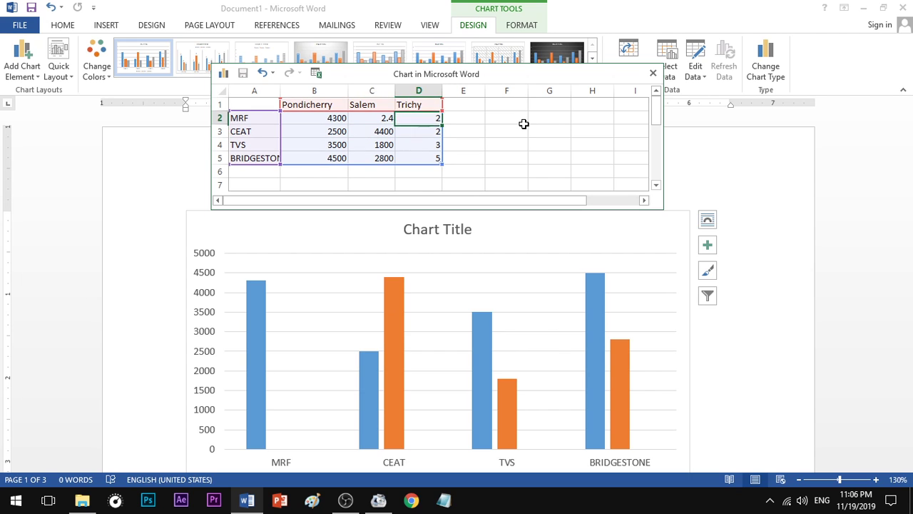
pyautogui.write('2400')
pyautogui.press('Right')
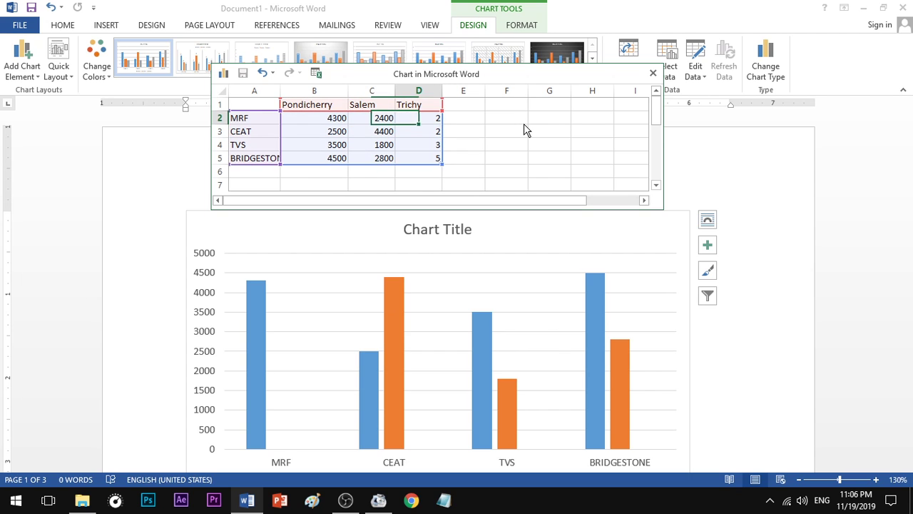
# - Enter Trichy sales: MRF 2000, CEAT 2000, TVS 3000, BRIDGESTONE 5000
pyautogui.write('2000')
pyautogui.press('Down')
pyautogui.write('2000')
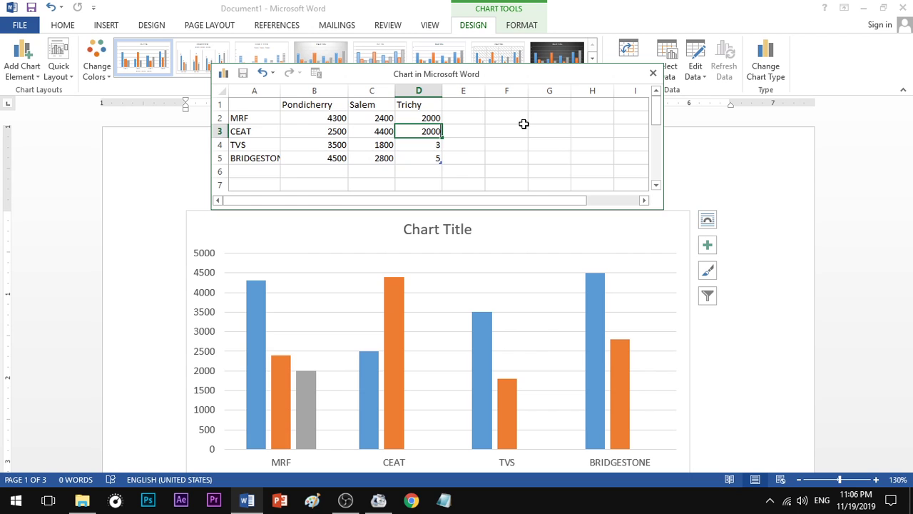
pyautogui.press('Down')
pyautogui.write('3000')
pyautogui.press('Down')
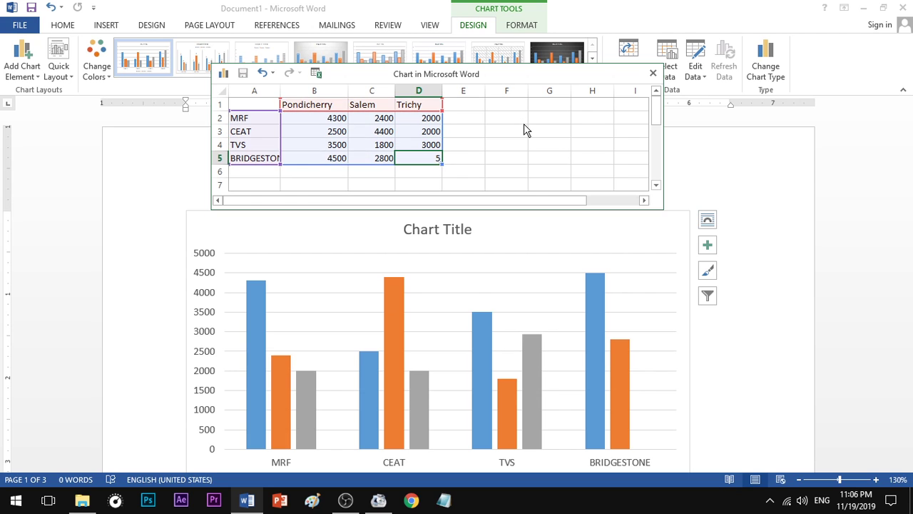
pyautogui.write('5000')
pyautogui.press('Down')
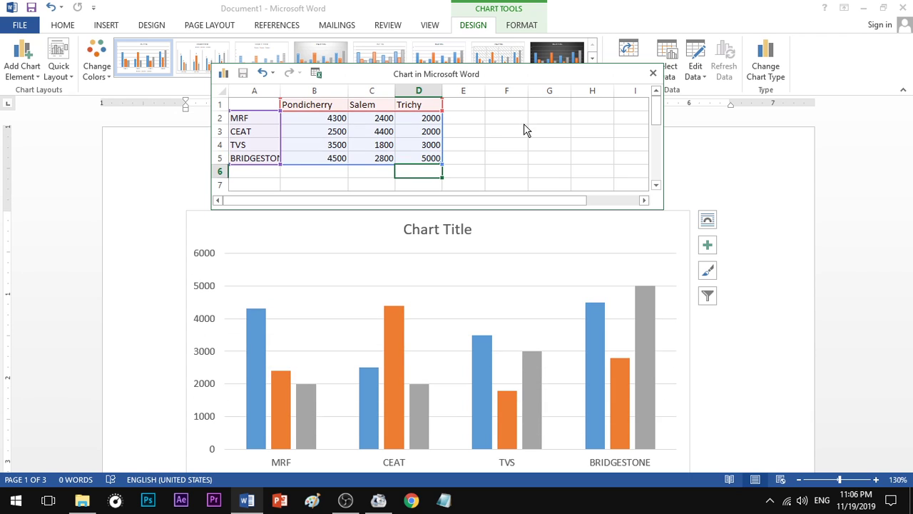
pyautogui.click(499, 160)
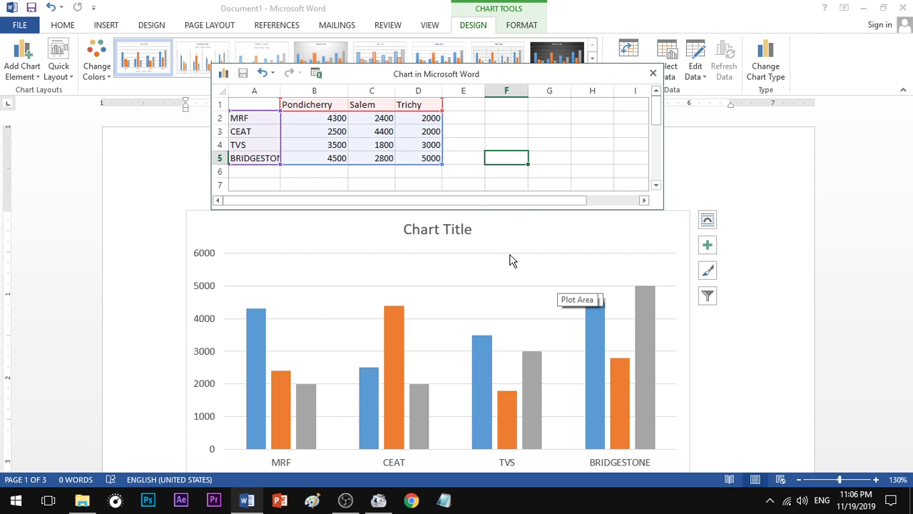
# - Add APOLLO as a new category in cell A6
pyautogui.click(259, 172)
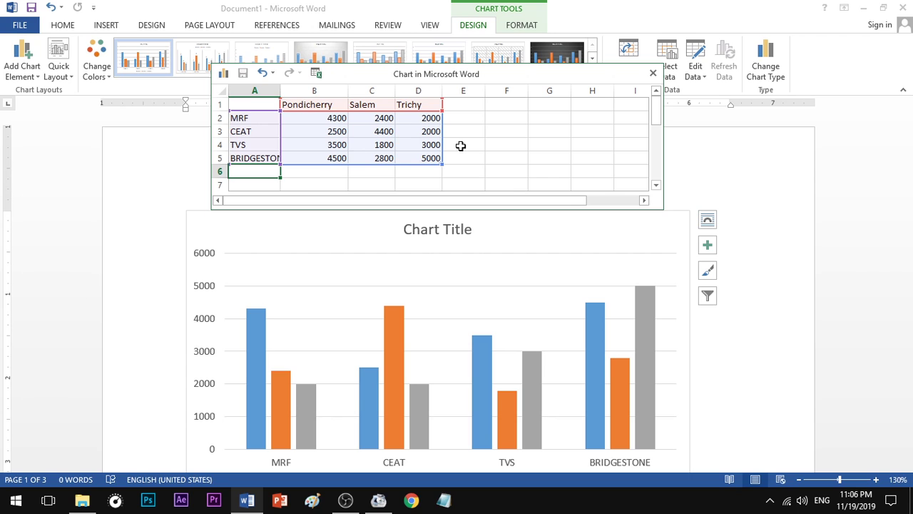
pyautogui.write('A')
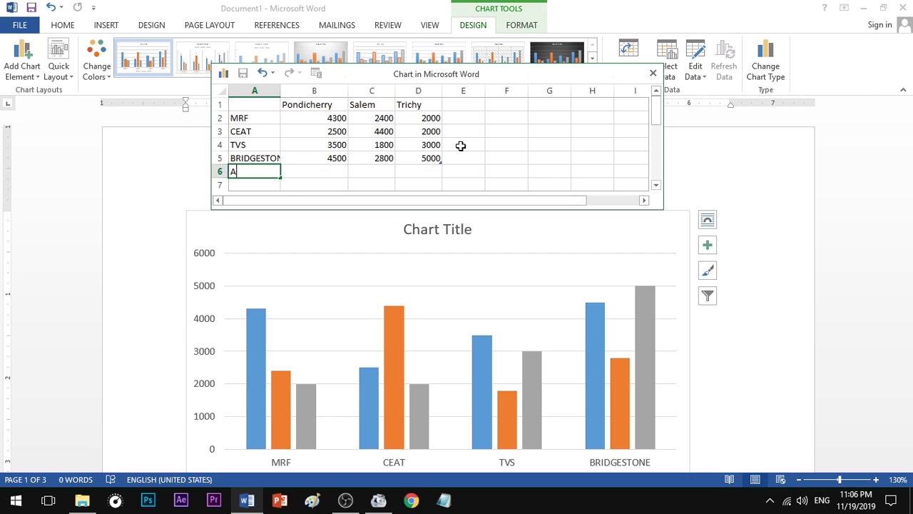
pyautogui.write('POLLO')
pyautogui.press('Tab')
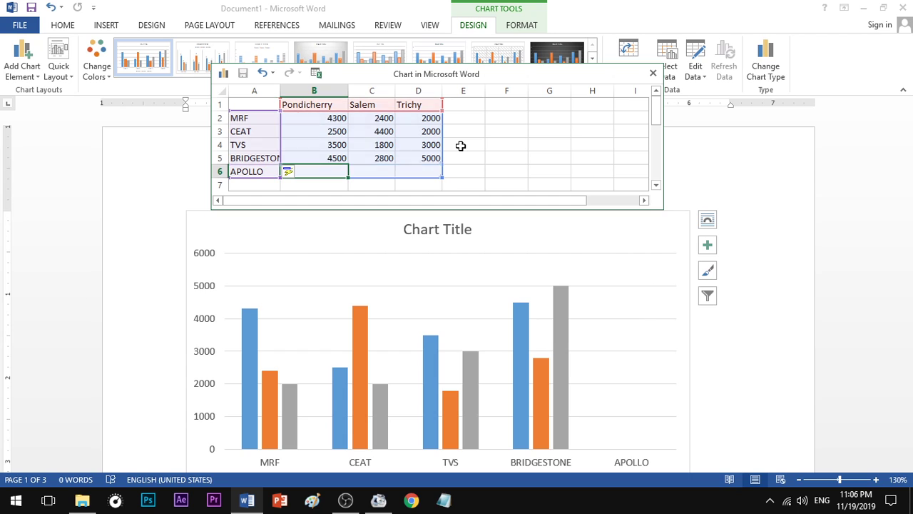
pyautogui.click(252, 132)
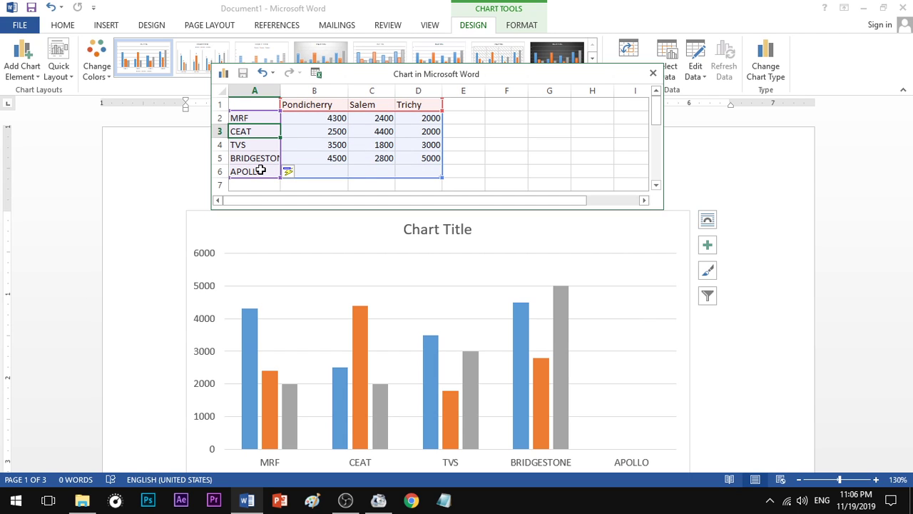
# - Give APOLLO sales of 1500 Pondicherry, 3000 Salem and 4500 Trichy
pyautogui.click(328, 173)
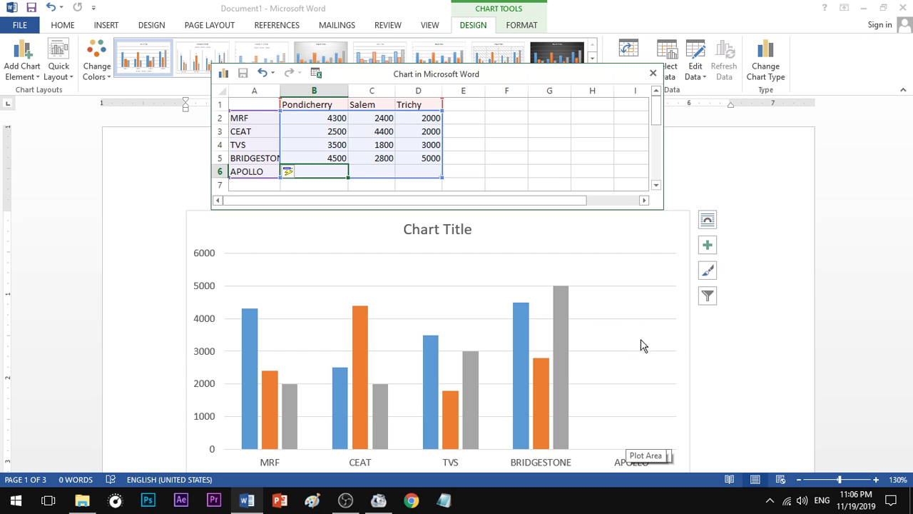
pyautogui.write('1500')
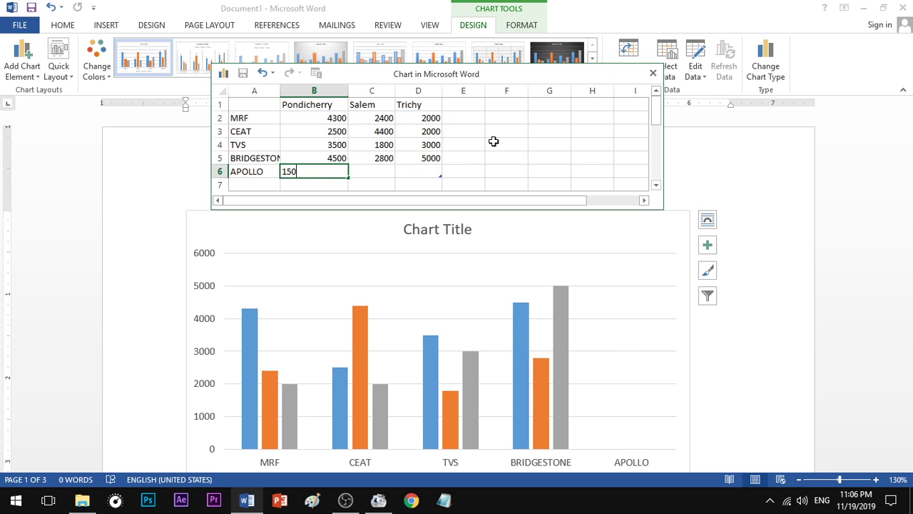
pyautogui.press('Tab')
pyautogui.write('3000')
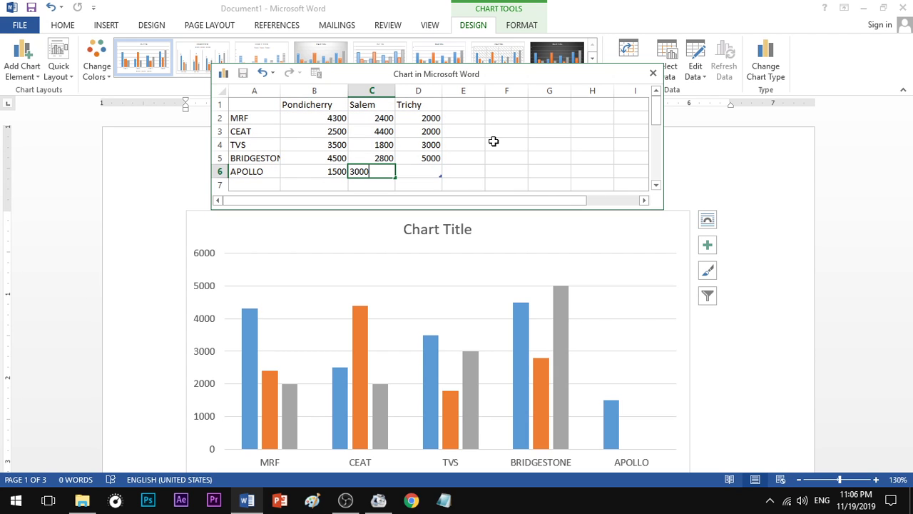
pyautogui.press('Tab')
pyautogui.write('4500')
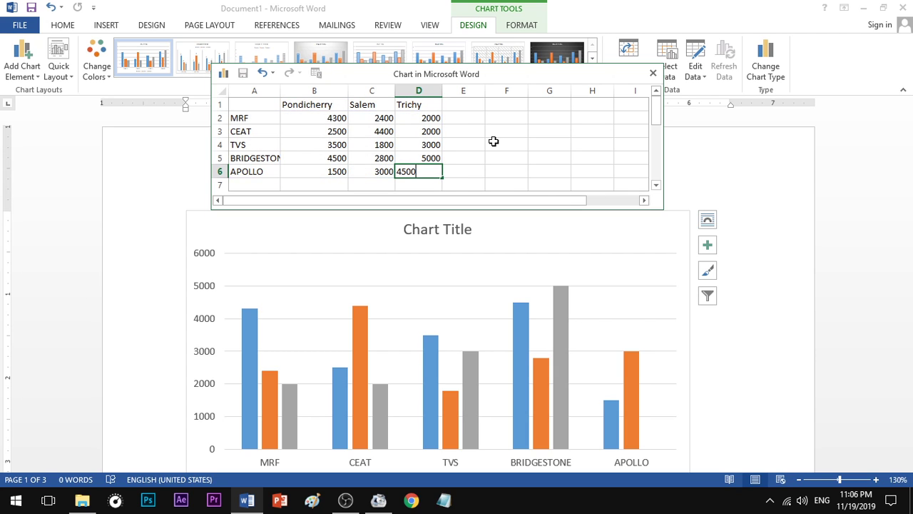
pyautogui.press('Return')
pyautogui.press('Up')
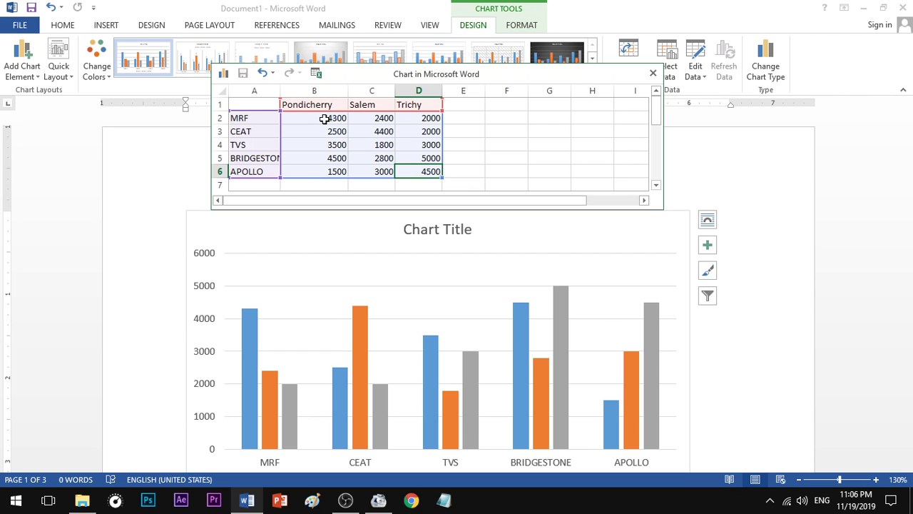
pyautogui.click(465, 135)
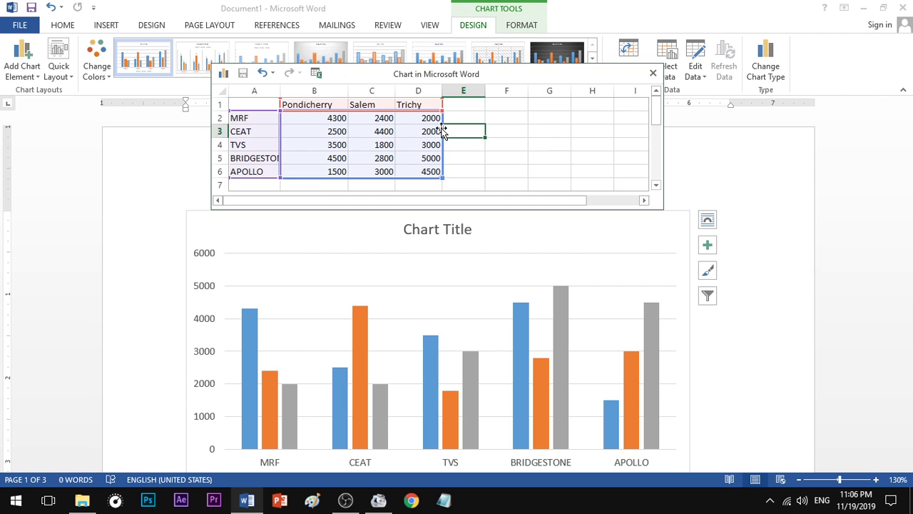
# - Close the data sheet and replace the chart title text with 'Sales Chart'
pyautogui.click(653, 75)
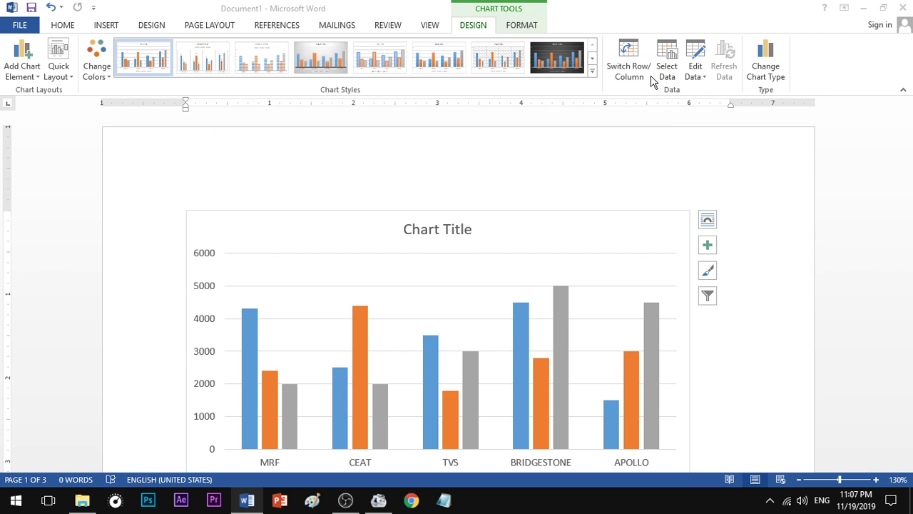
pyautogui.scroll(-2, 636, 168)
pyautogui.click(440, 147)
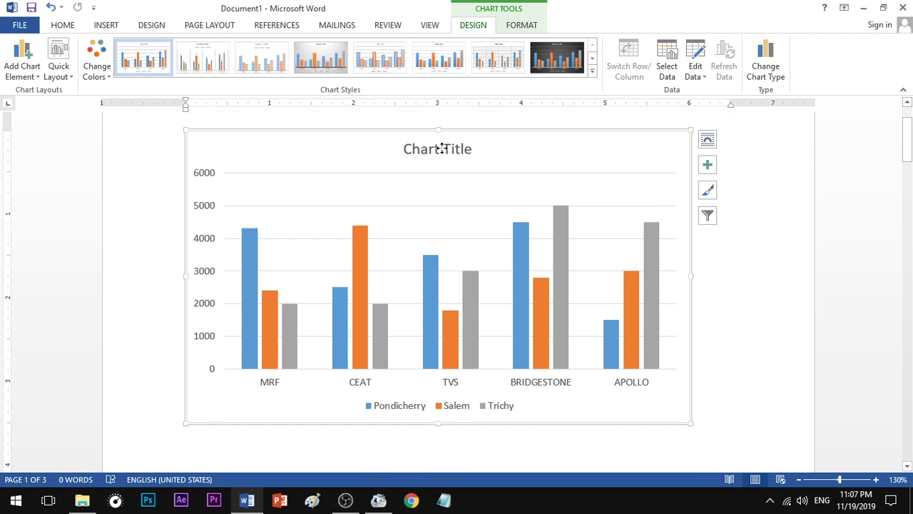
pyautogui.click(438, 148)
pyautogui.moveTo(404, 148); pyautogui.dragTo(470, 148)
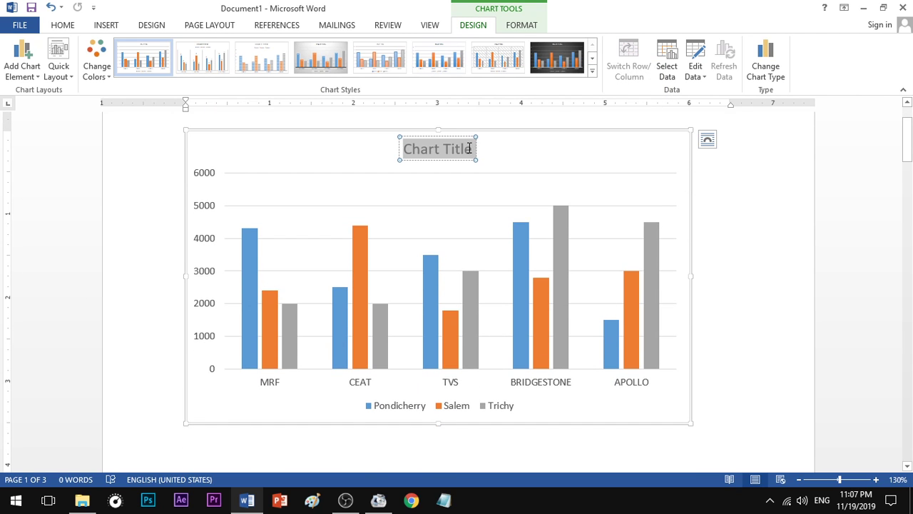
pyautogui.write('Sales')
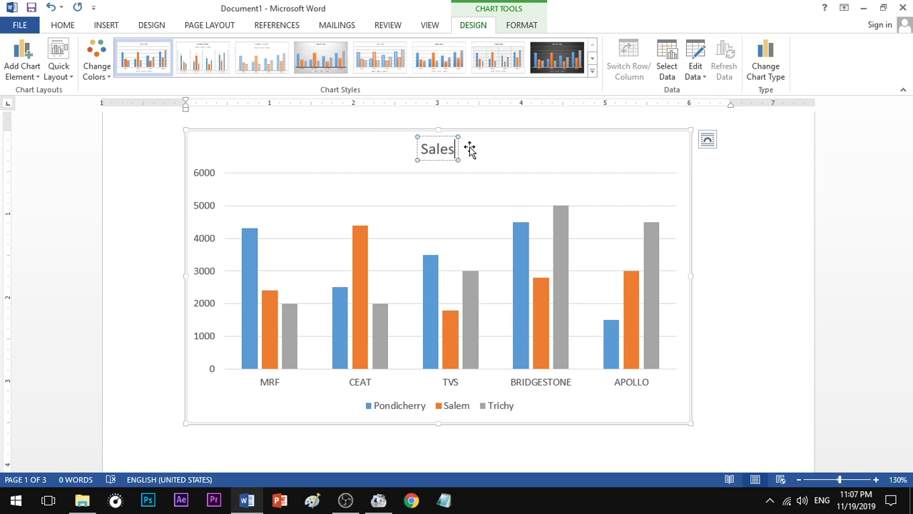
pyautogui.write(' Chart')
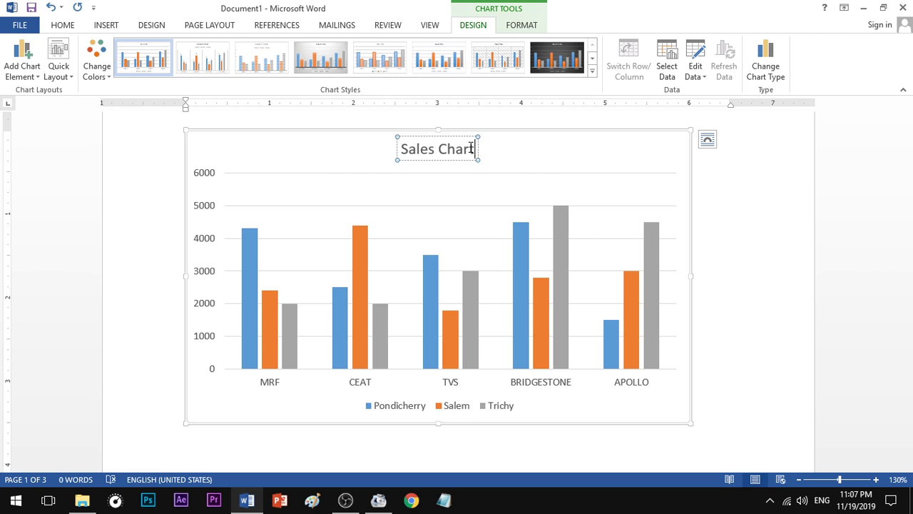
pyautogui.click(686, 152)
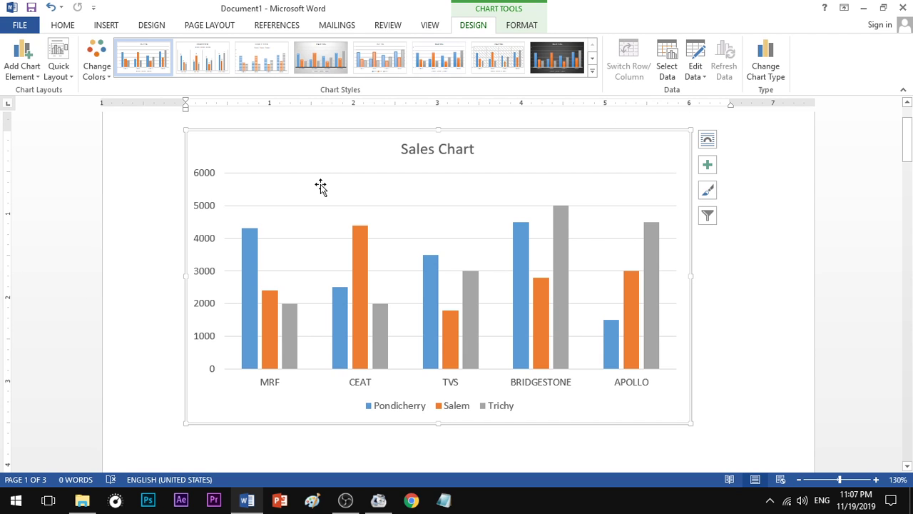
pyautogui.click(434, 151)
pyautogui.click(205, 209)
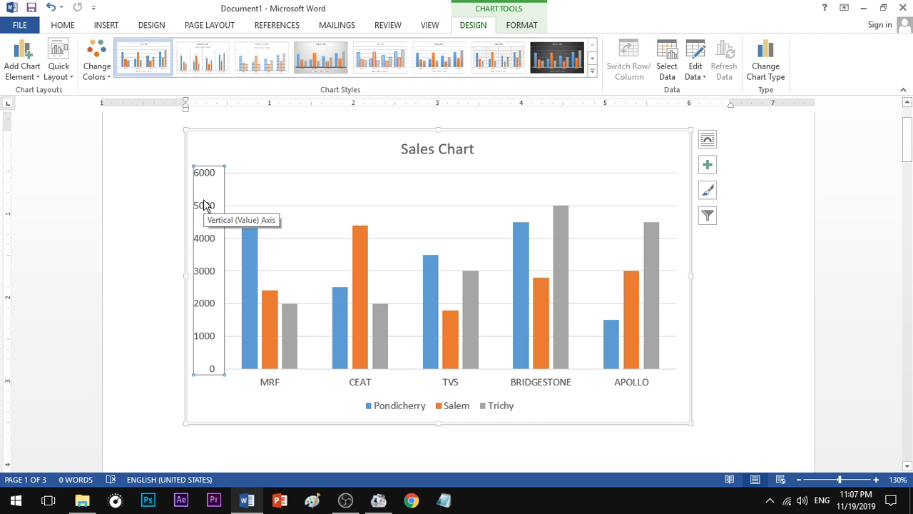
pyautogui.click(269, 385)
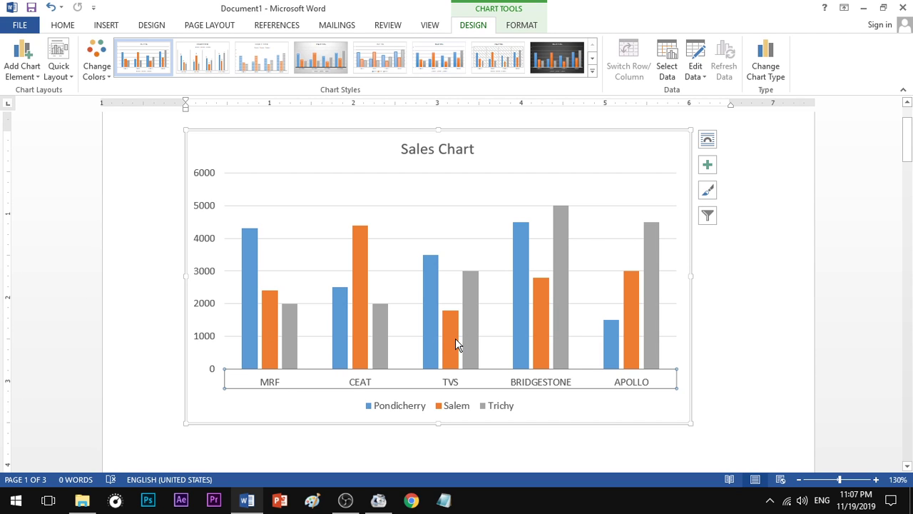
pyautogui.click(592, 414)
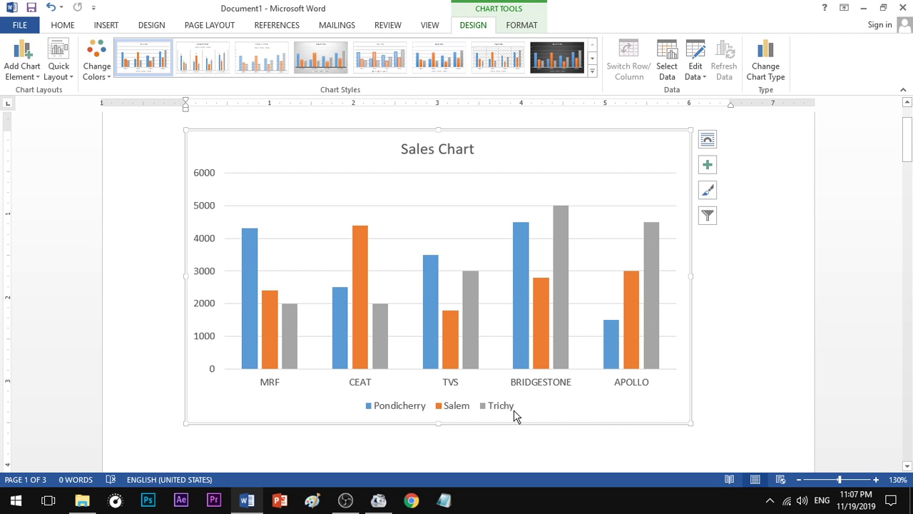
pyautogui.click(460, 406)
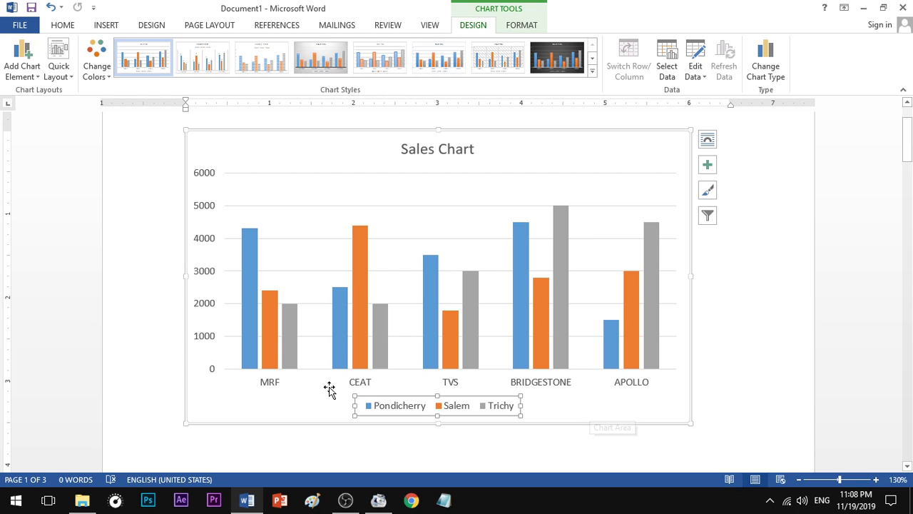
pyautogui.click(367, 383)
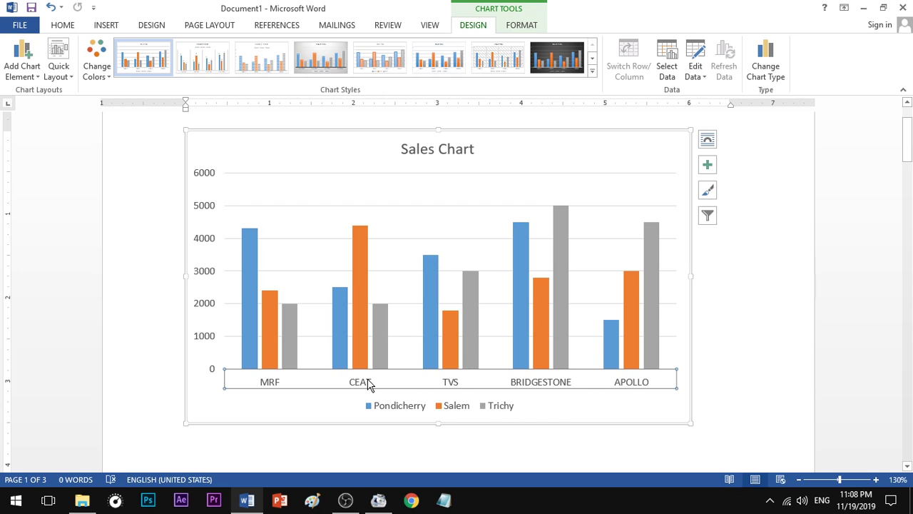
pyautogui.click(409, 411)
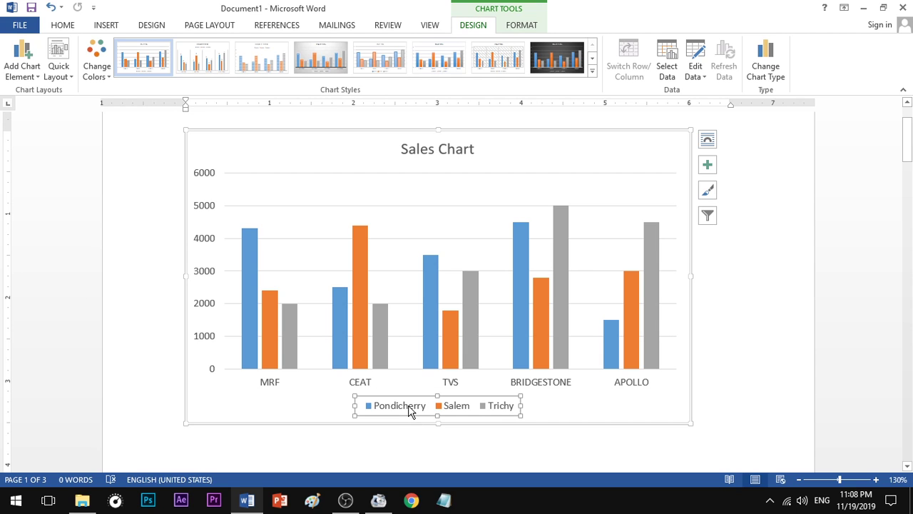
pyautogui.click(363, 382)
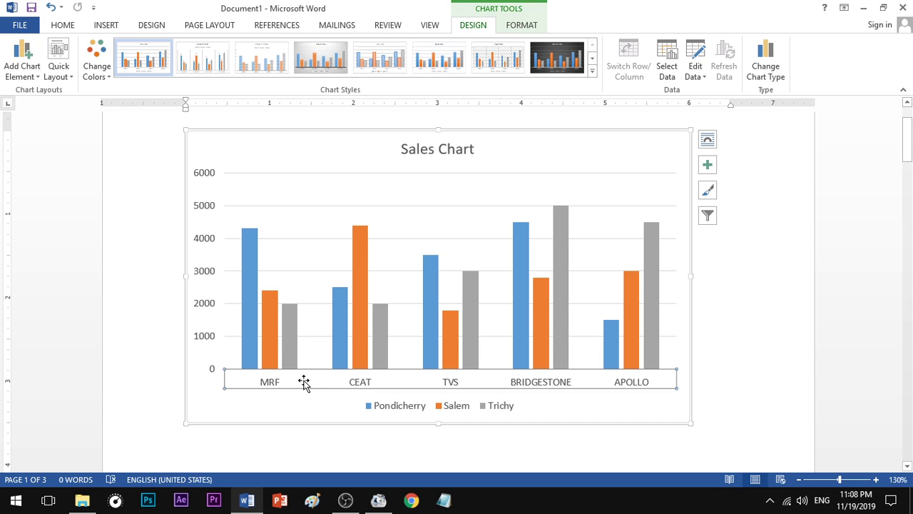
pyautogui.click(402, 405)
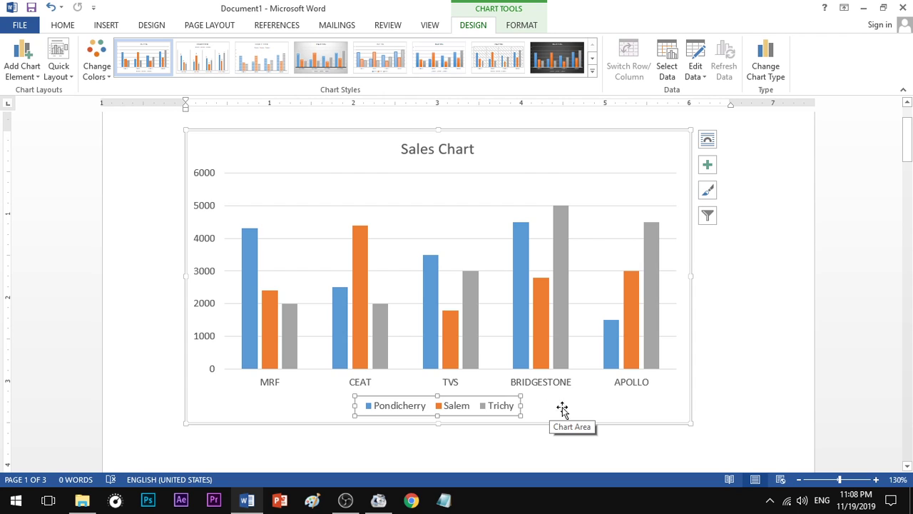
pyautogui.click(618, 403)
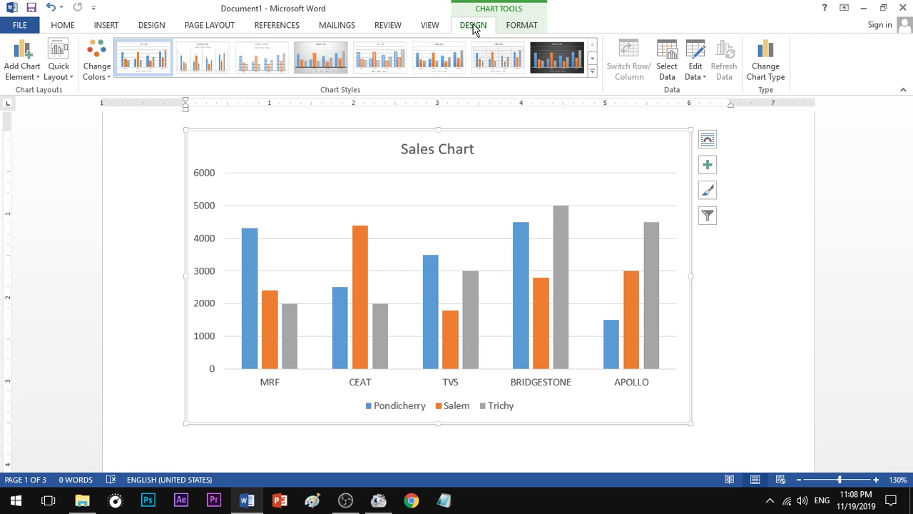
# - In the chart data, change CEAT's Salem value in C3 from 4400 to 4000
pyautogui.click(698, 52)
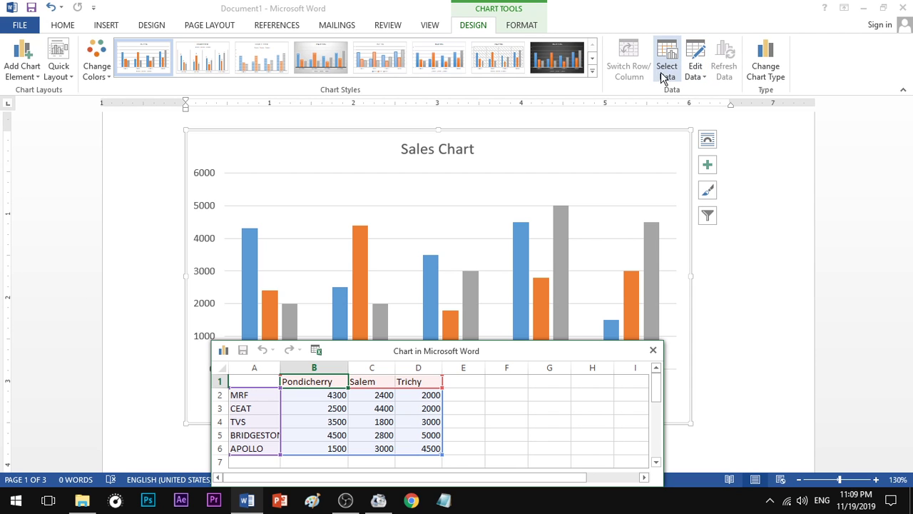
pyautogui.moveTo(348, 385); pyautogui.dragTo(379, 419)
pyautogui.write('4000')
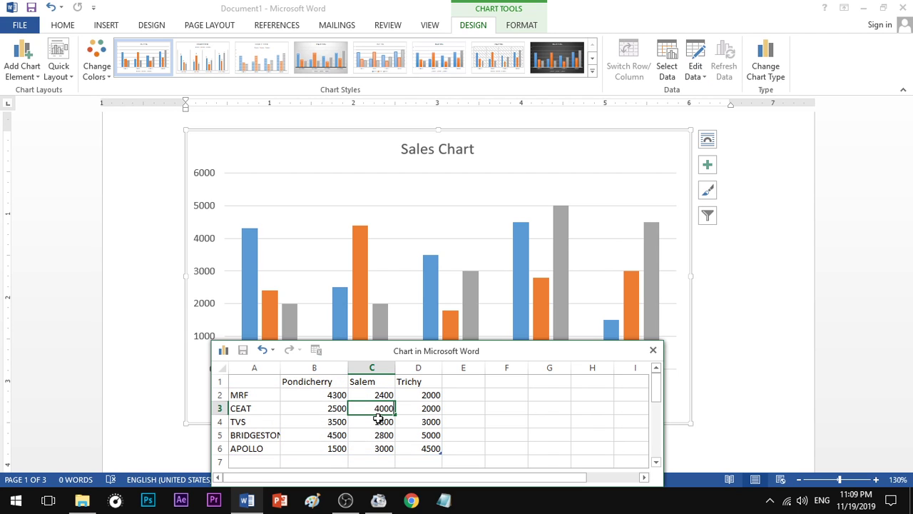
pyautogui.press('Return')
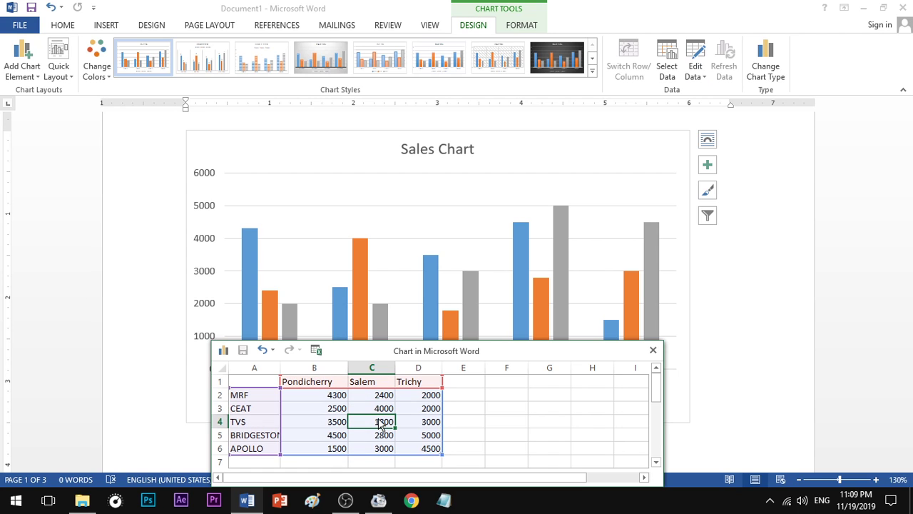
# - Close the data sheet and apply the dark Chart Style 8
pyautogui.click(653, 350)
pyautogui.moveTo(564, 351)
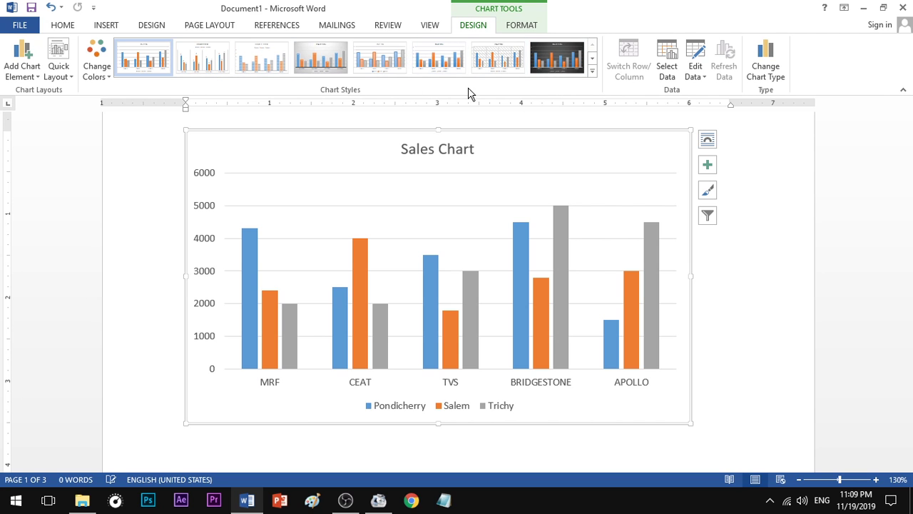
pyautogui.click(574, 68)
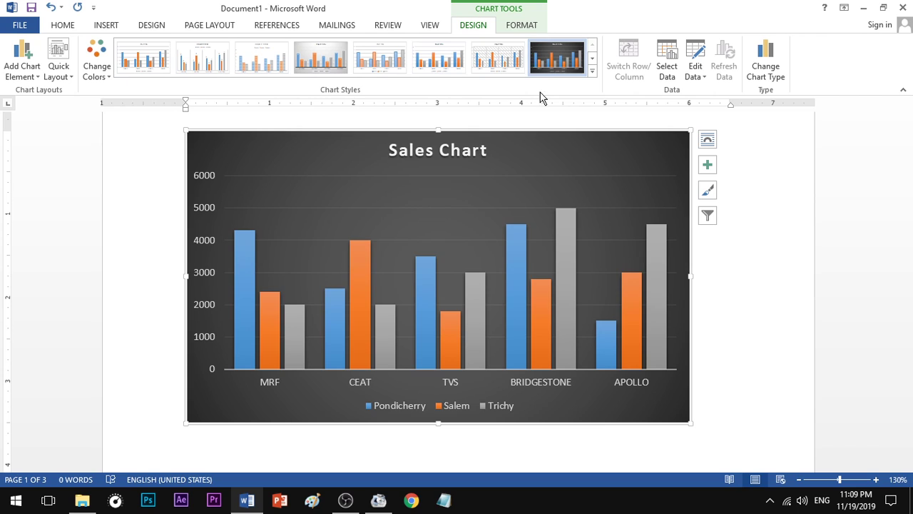
pyautogui.moveTo(248, 324)
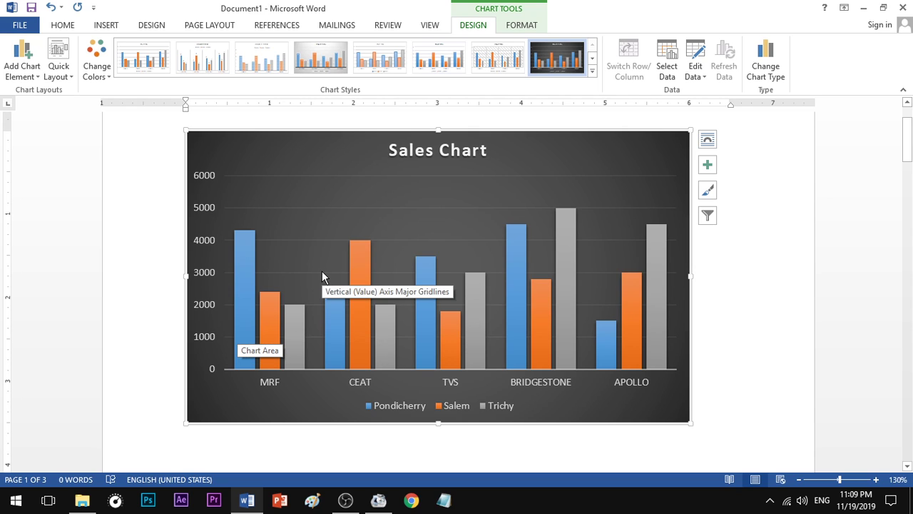
# - Apply the Colorful palette giving orange, yellow and green series
pyautogui.click(105, 72)
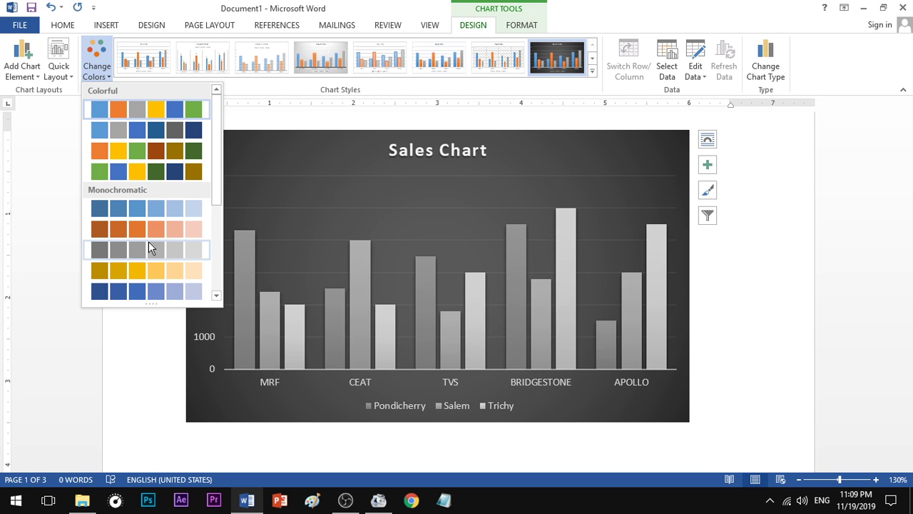
pyautogui.scroll(-3, 147, 237)
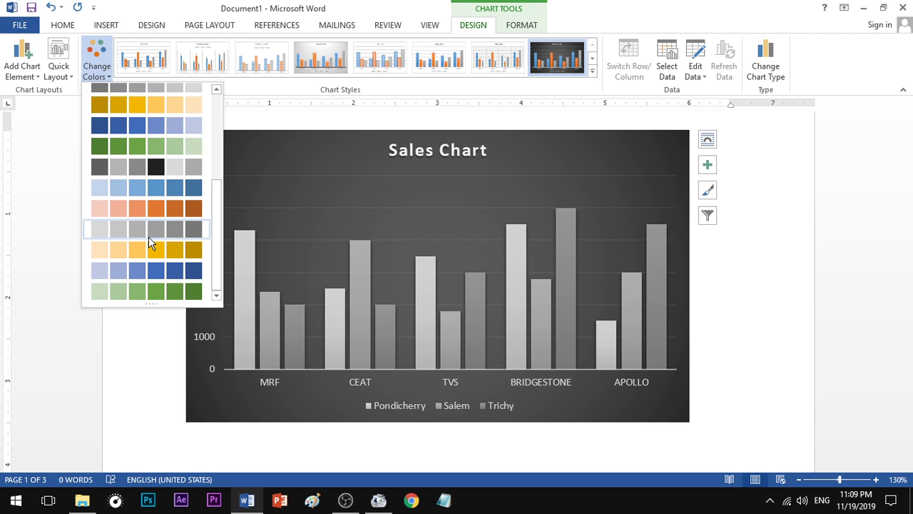
pyautogui.scroll(5, 149, 236)
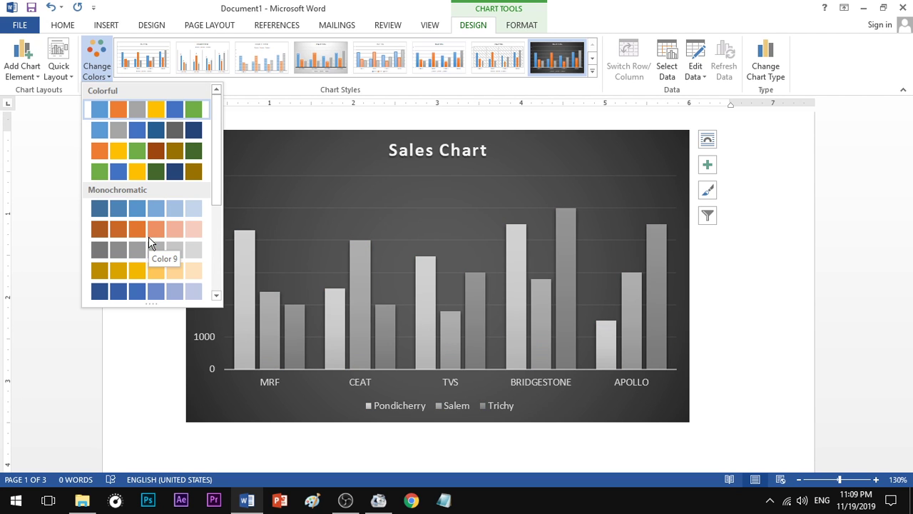
pyautogui.click(148, 149)
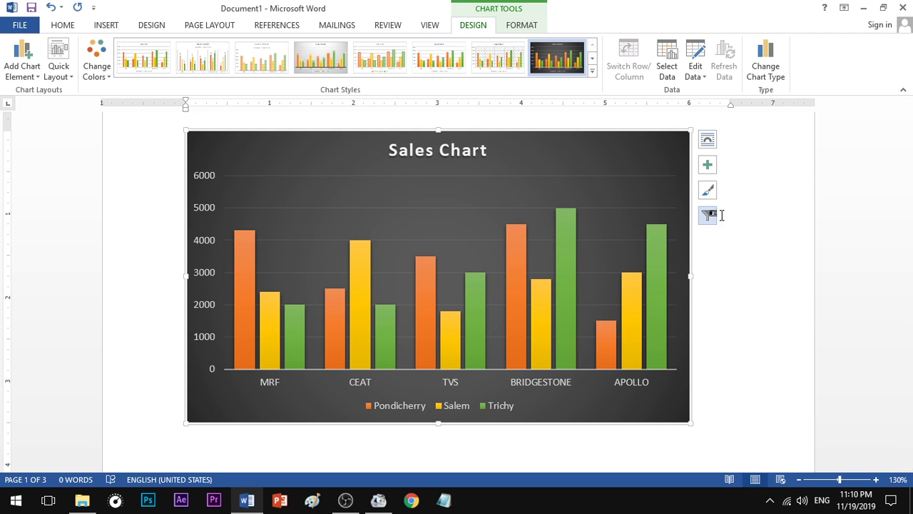
pyautogui.scroll(-2, 750, 218)
pyautogui.scroll(-1, 749, 218)
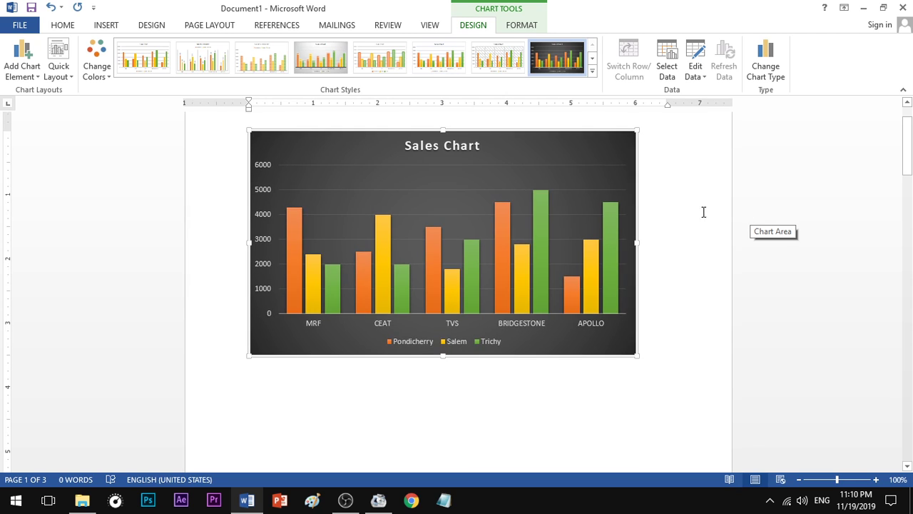
pyautogui.scroll(1, 671, 206)
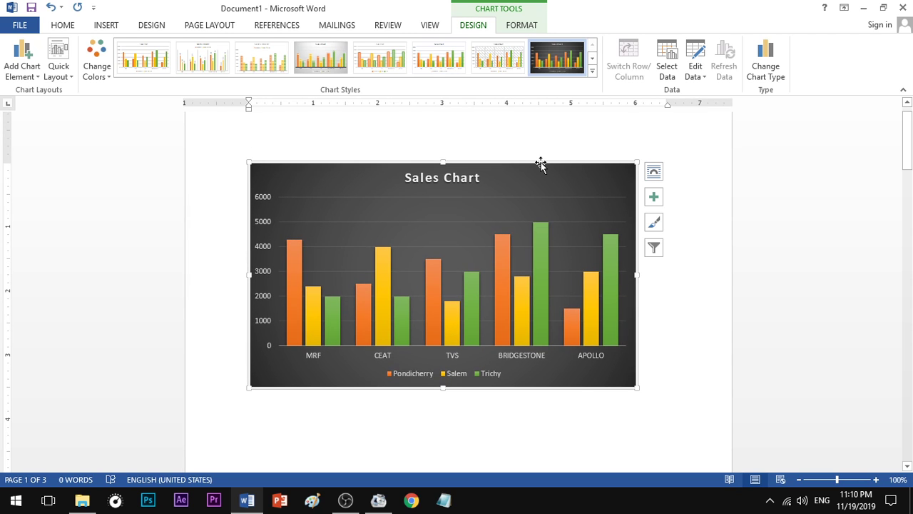
pyautogui.moveTo(540, 164); pyautogui.dragTo(523, 171)
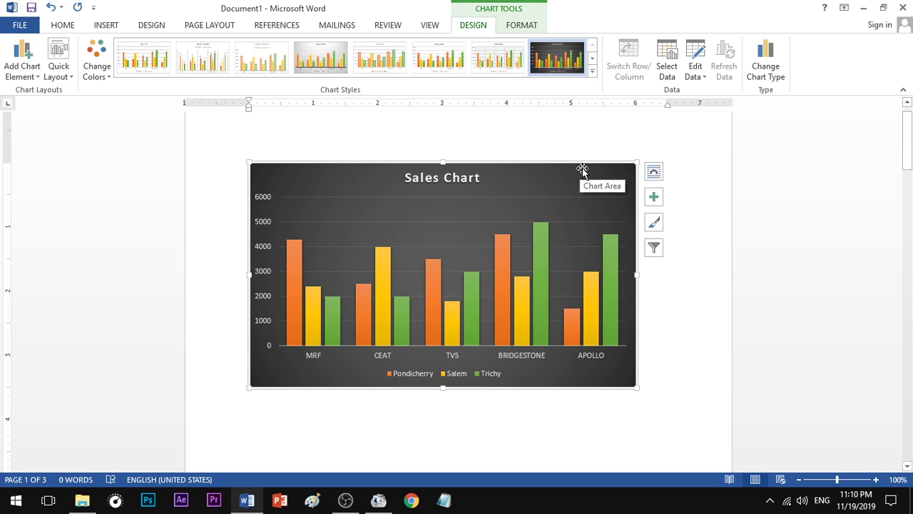
pyautogui.click(655, 174)
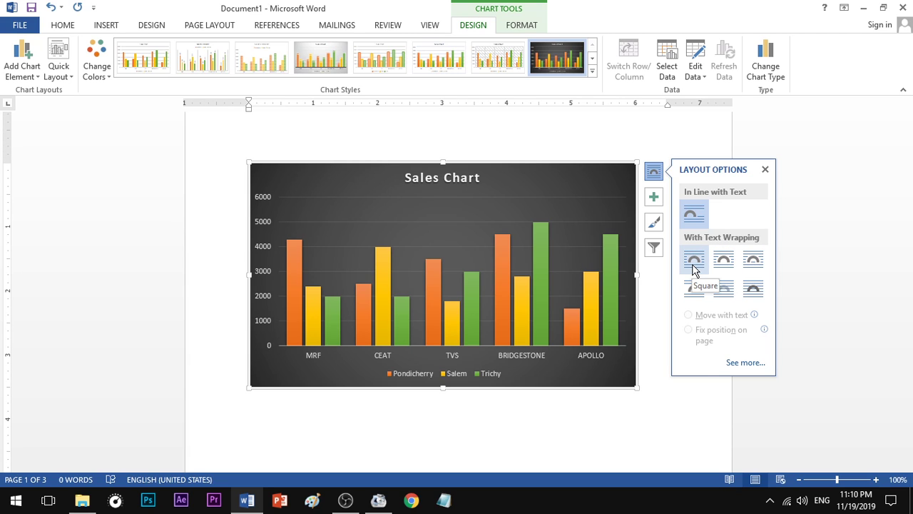
pyautogui.click(654, 172)
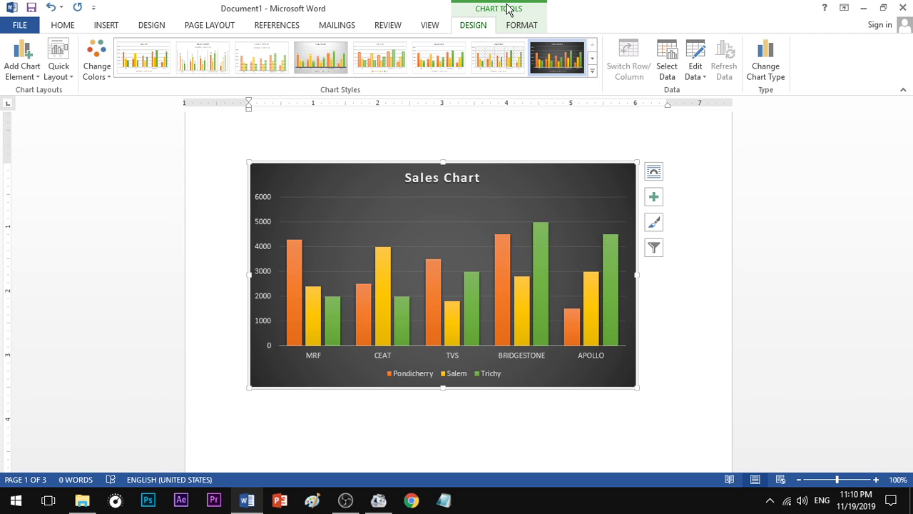
# - Set the chart's text wrapping to Square and move it slightly lower on the page
pyautogui.click(520, 26)
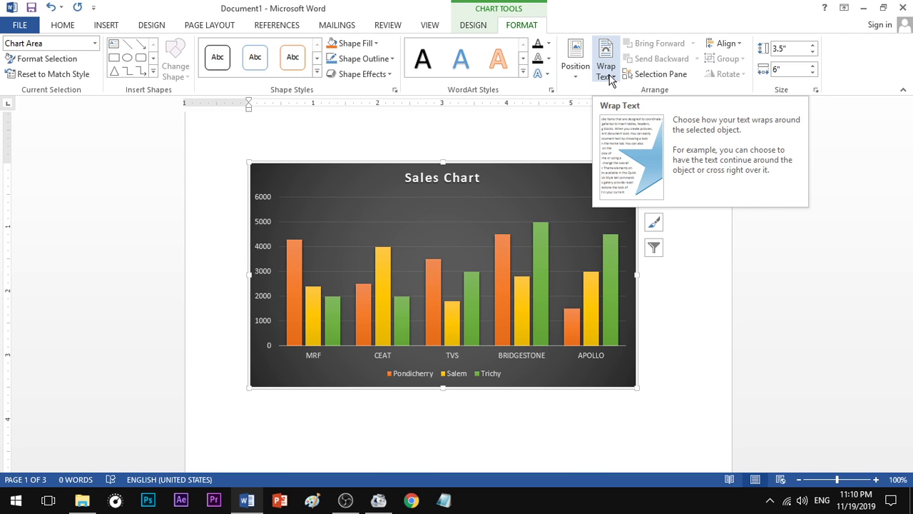
pyautogui.click(610, 77)
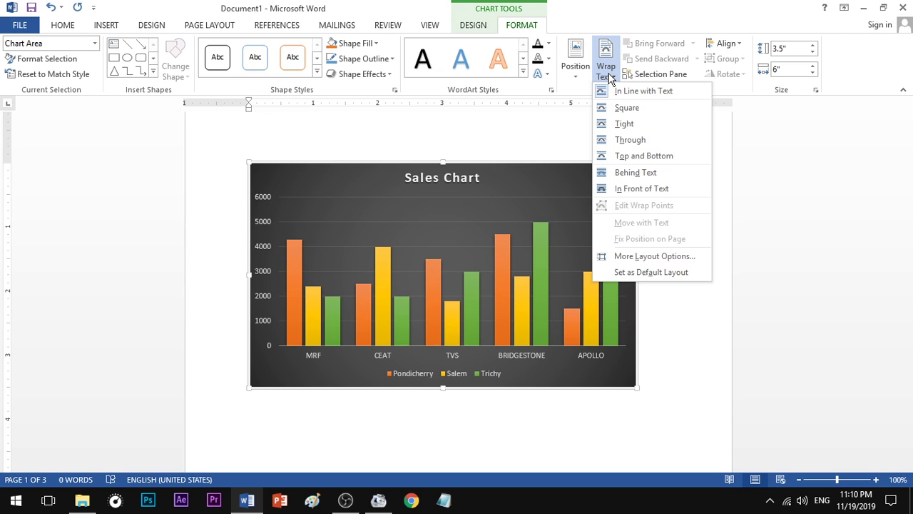
pyautogui.click(618, 108)
pyautogui.moveTo(571, 191); pyautogui.dragTo(591, 147)
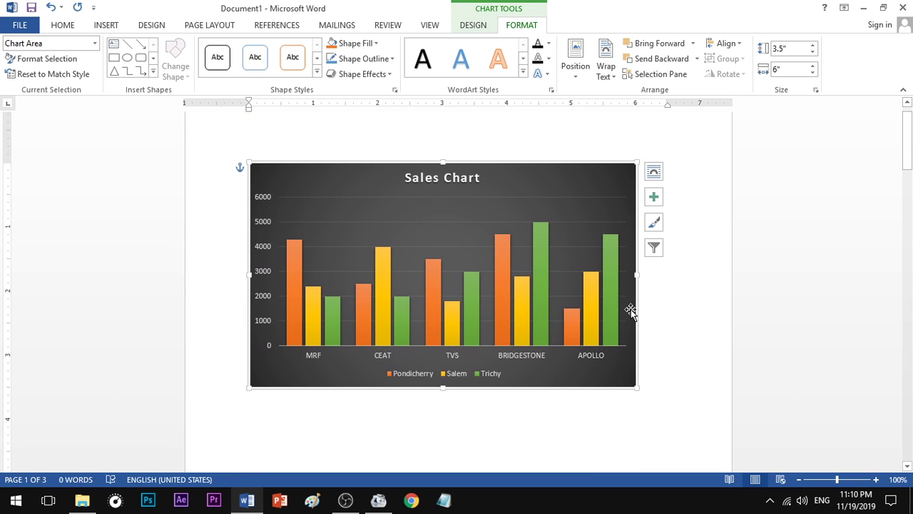
# - Drag the corner handle to resize the chart to about 3.79 by 6.5 inches
pyautogui.scroll(-1, 663, 362)
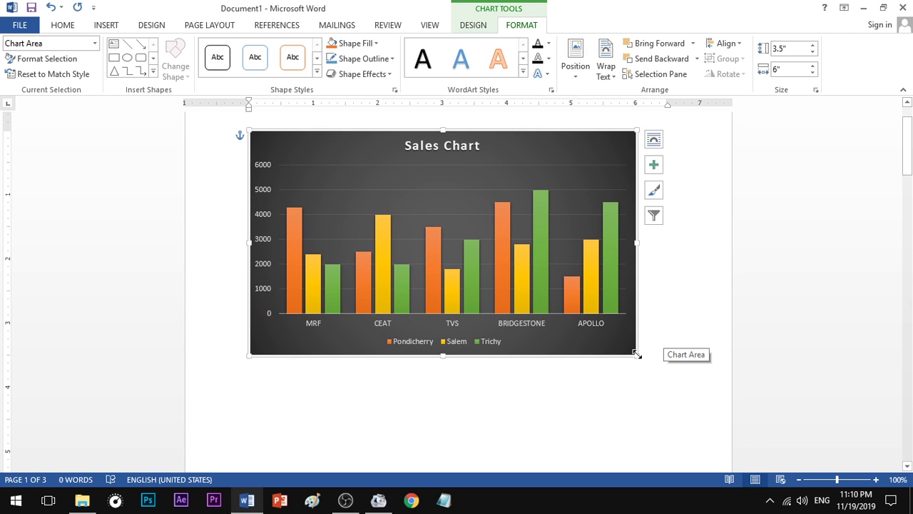
pyautogui.moveTo(637, 355); pyautogui.dragTo(671, 372)
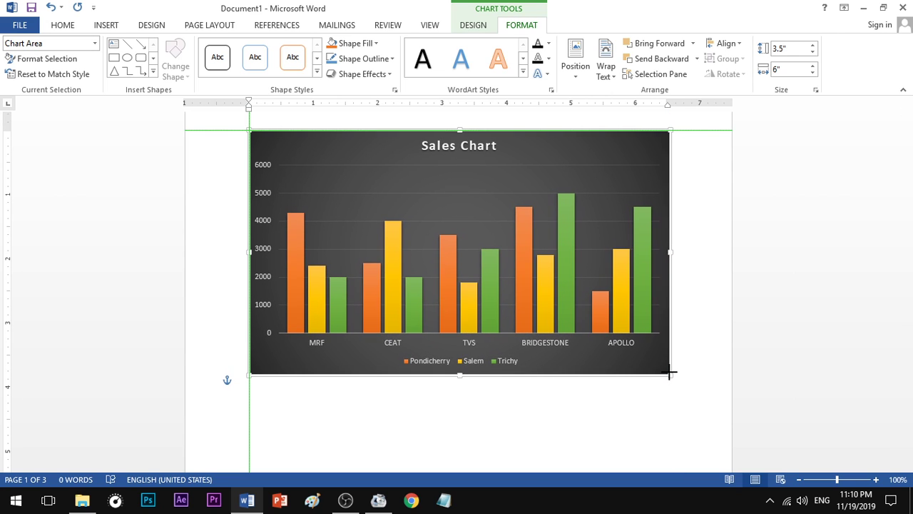
pyautogui.moveTo(670, 371); pyautogui.dragTo(669, 370)
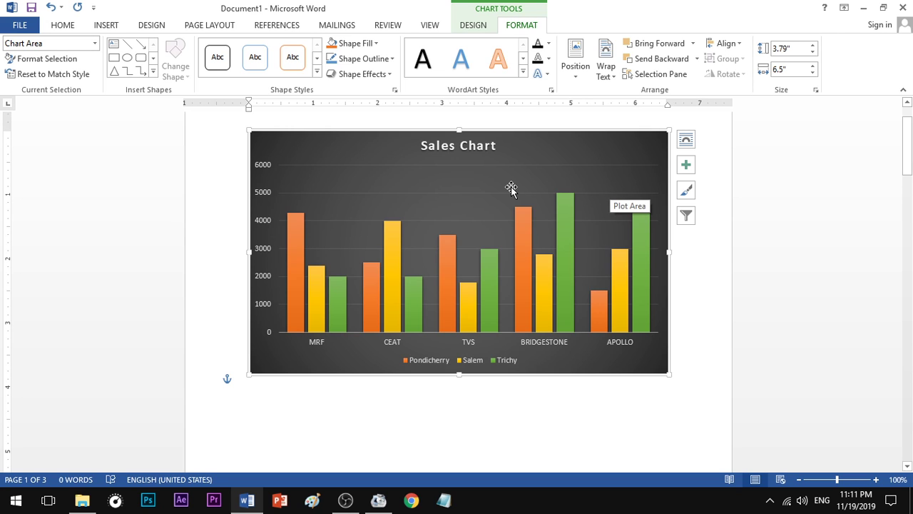
pyautogui.keyDown('ctrl'); pyautogui.scroll(3, 611, 217); pyautogui.keyUp('ctrl')
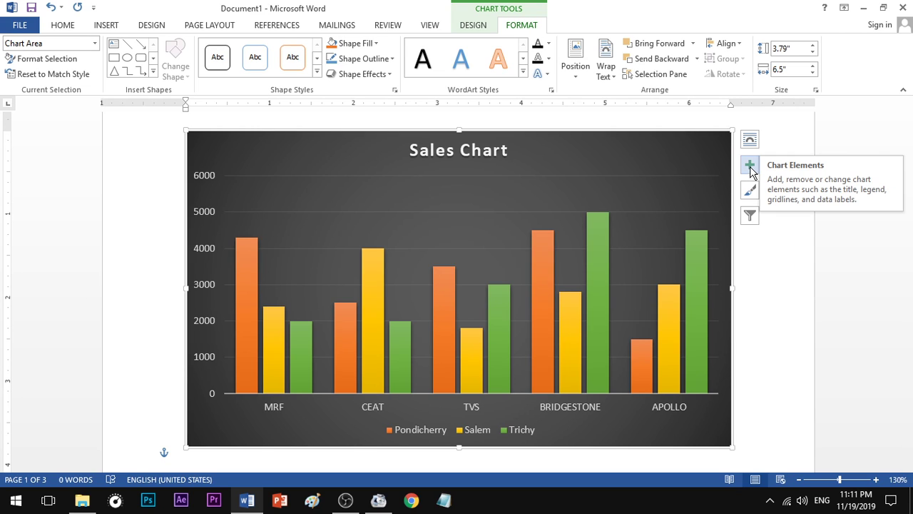
# - Place the chart legend in the Top position, just below the 'Sales Chart' title
pyautogui.click(750, 166)
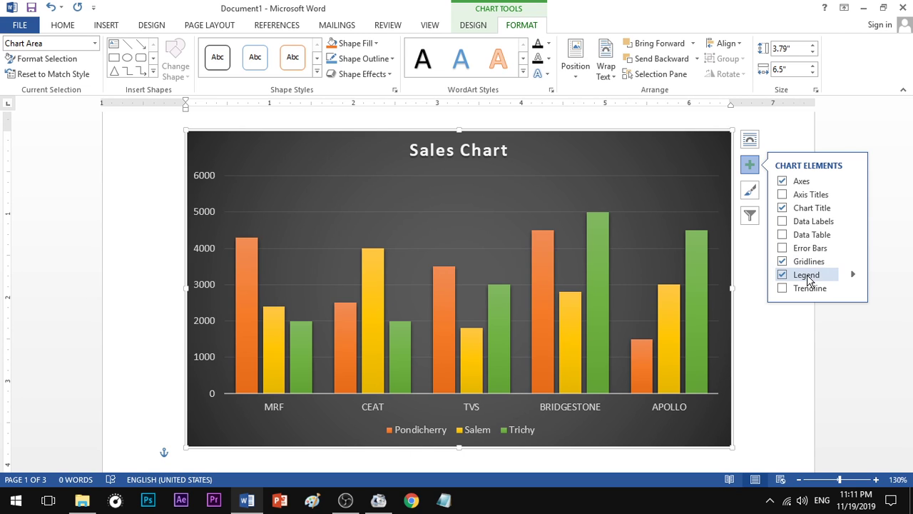
pyautogui.click(853, 276)
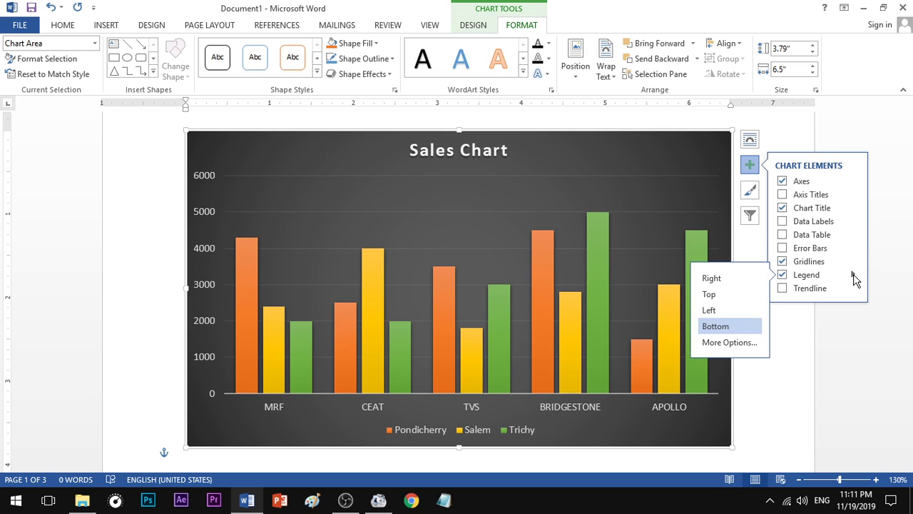
pyautogui.click(742, 278)
pyautogui.click(731, 293)
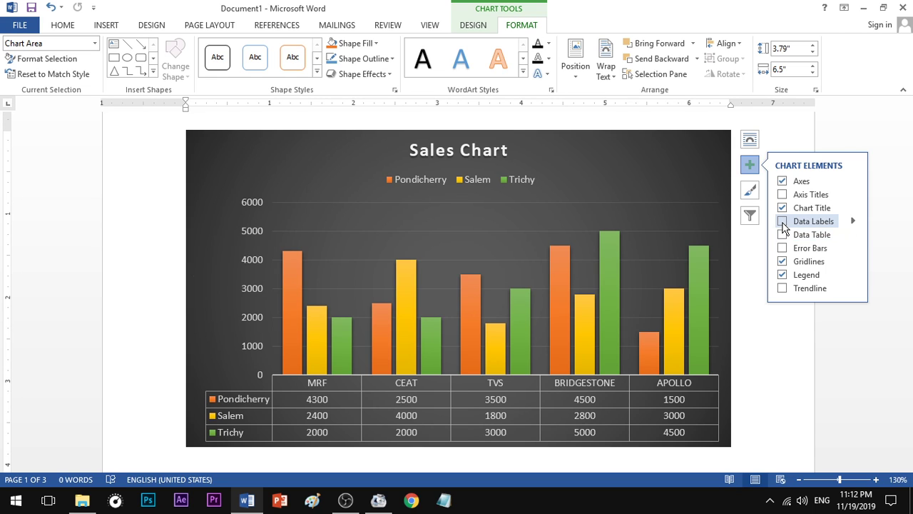
# - Turn on Data Labels so values like 4300 and 5000 appear atop each column
pyautogui.click(783, 222)
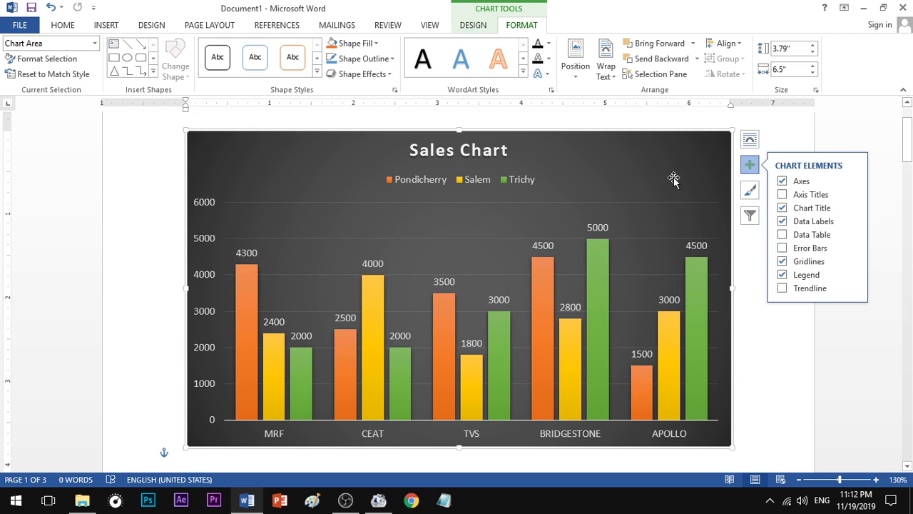
pyautogui.click(750, 165)
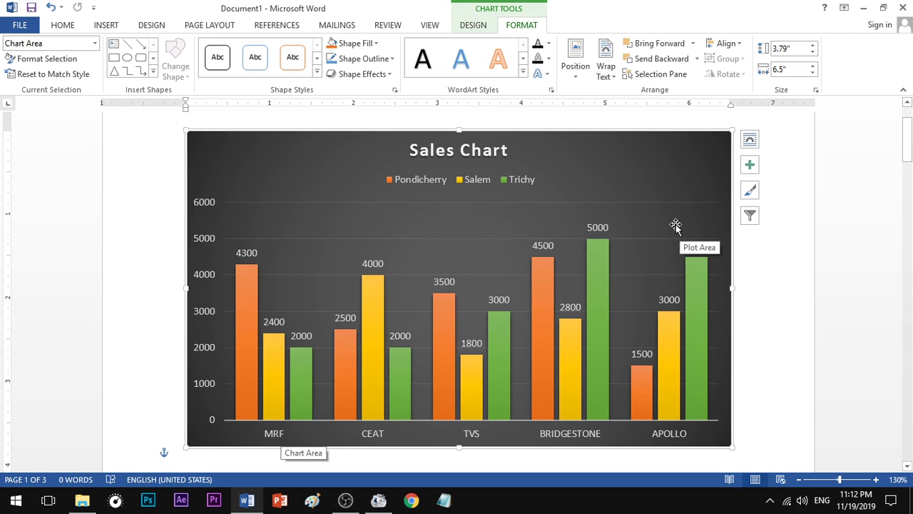
# - Filter the Sales Chart to show only the Pondicherry series
pyautogui.click(753, 219)
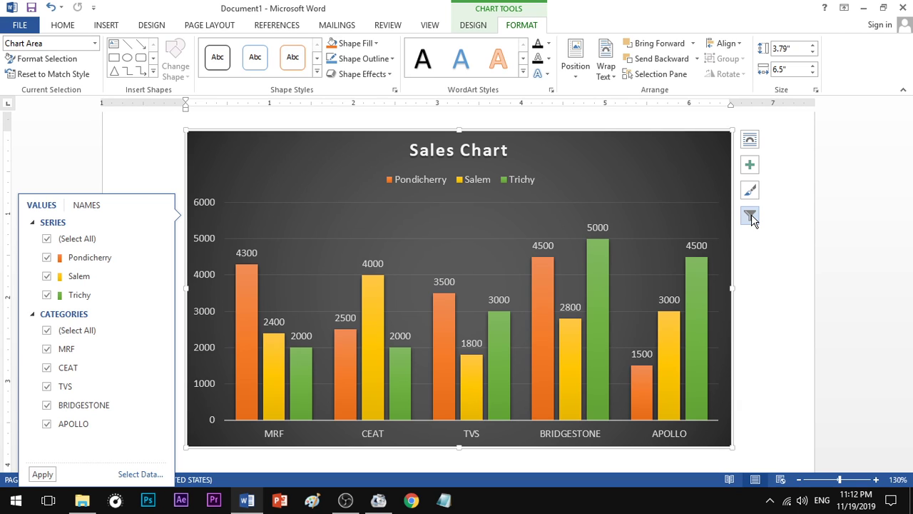
pyautogui.click(46, 239)
pyautogui.click(46, 258)
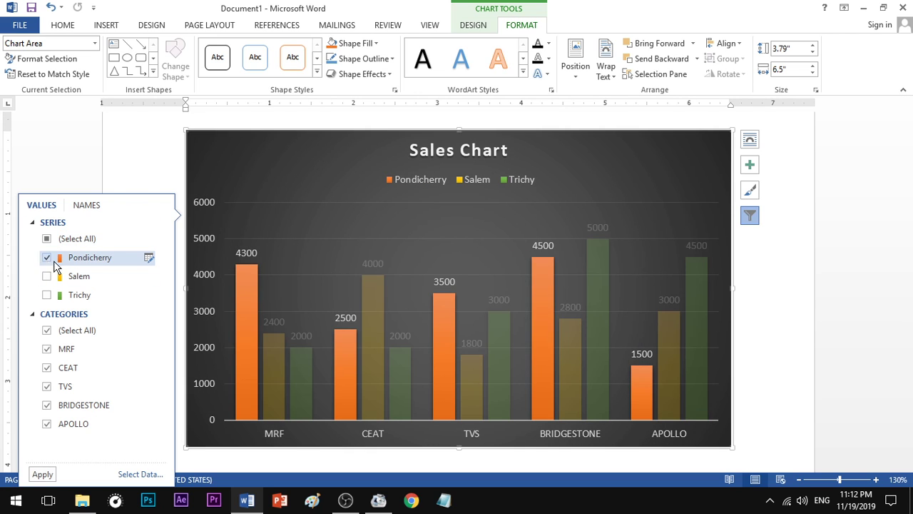
pyautogui.click(42, 474)
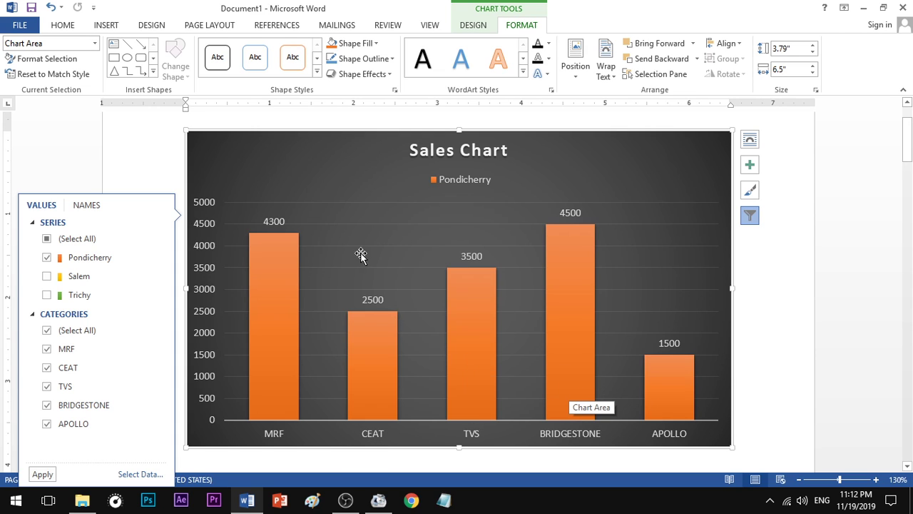
# - Refilter to the Trichy series alone, showing green columns 2000, 2000, 3000, 5000 and 4500
pyautogui.moveTo(581, 250)
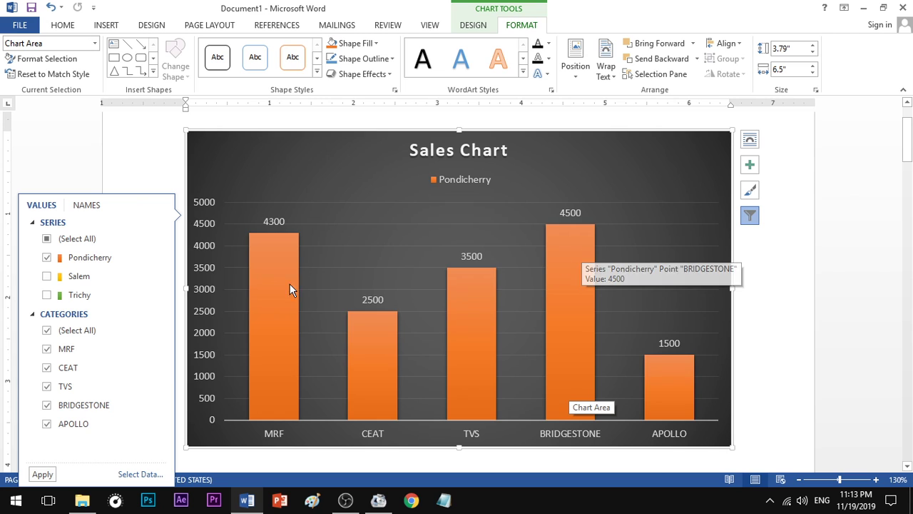
pyautogui.click(47, 239)
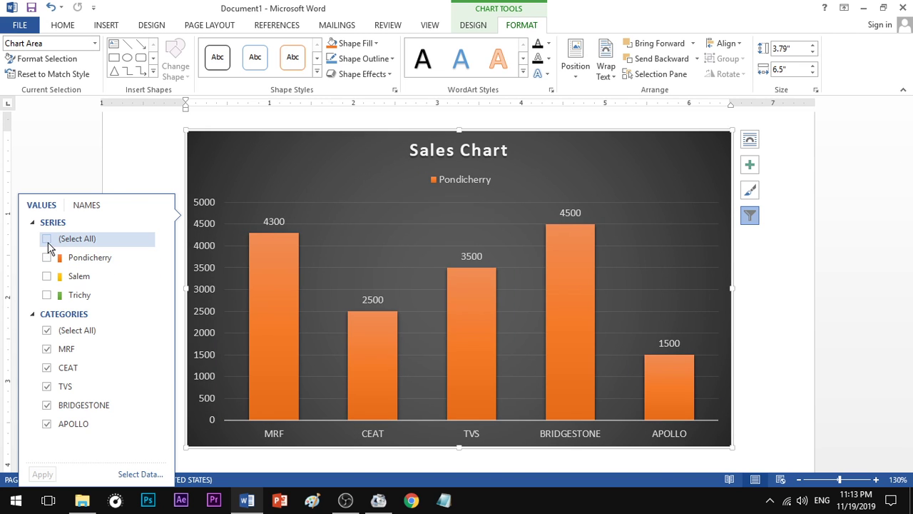
pyautogui.click(48, 242)
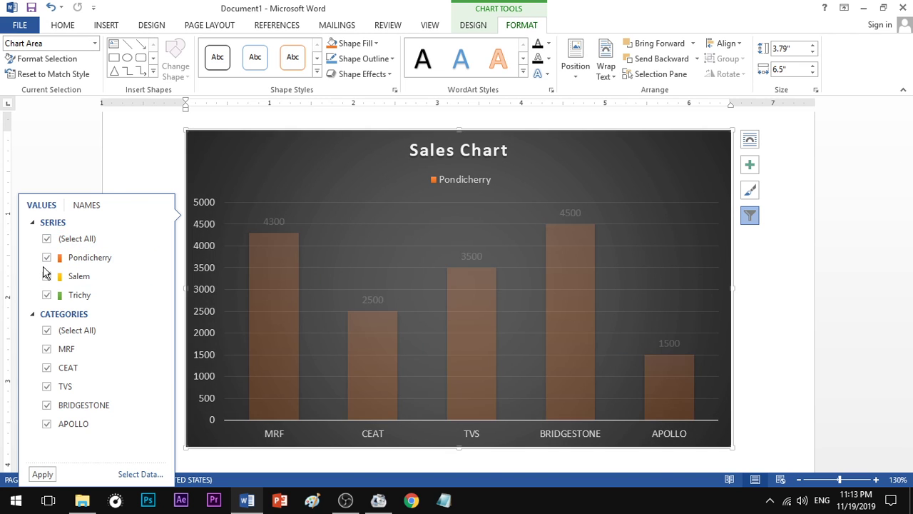
pyautogui.click(45, 238)
pyautogui.click(47, 296)
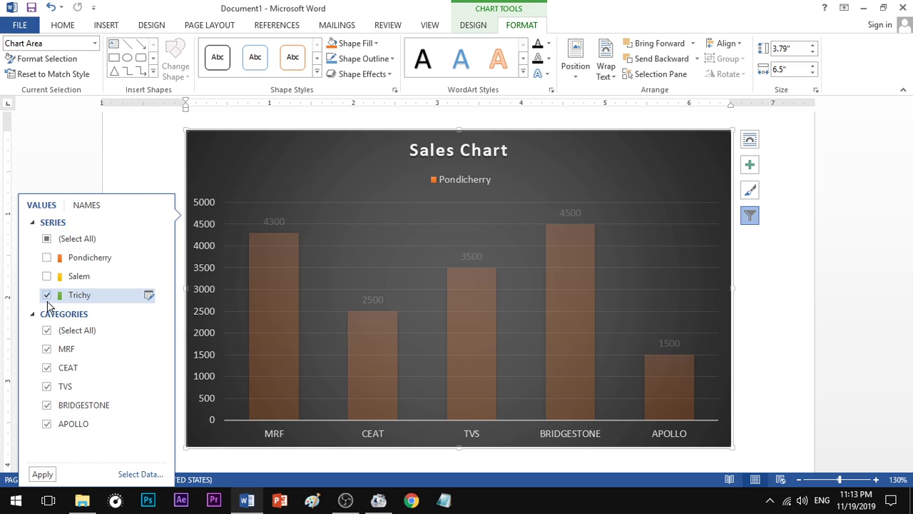
pyautogui.click(42, 475)
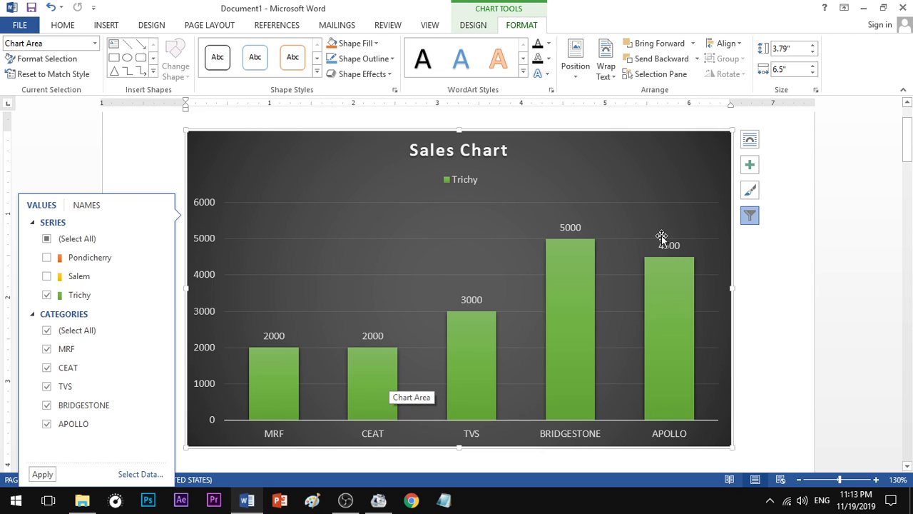
pyautogui.click(48, 240)
pyautogui.click(50, 241)
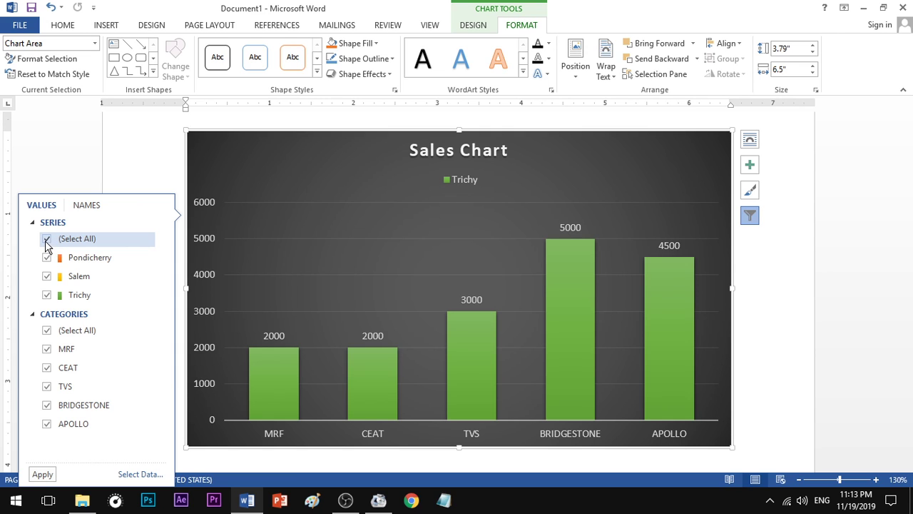
# - Filter the chart's brand categories down to MRF only
pyautogui.click(47, 330)
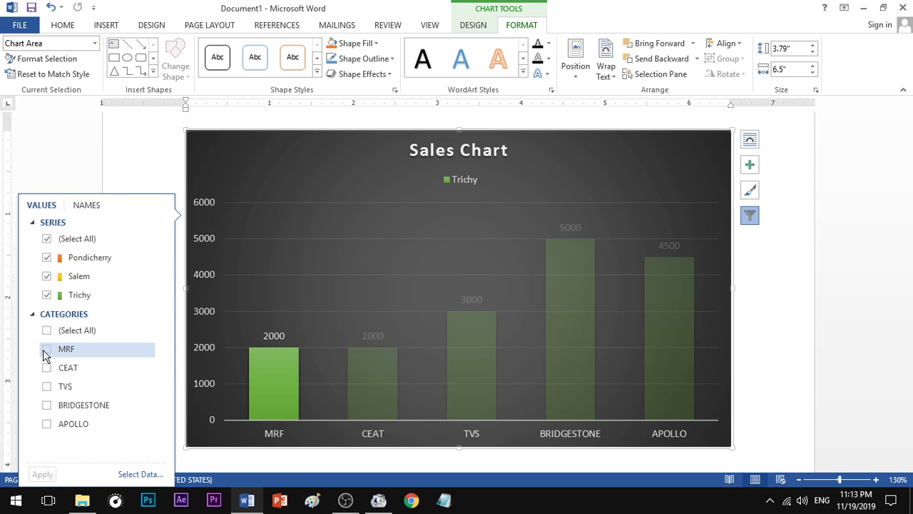
pyautogui.click(47, 349)
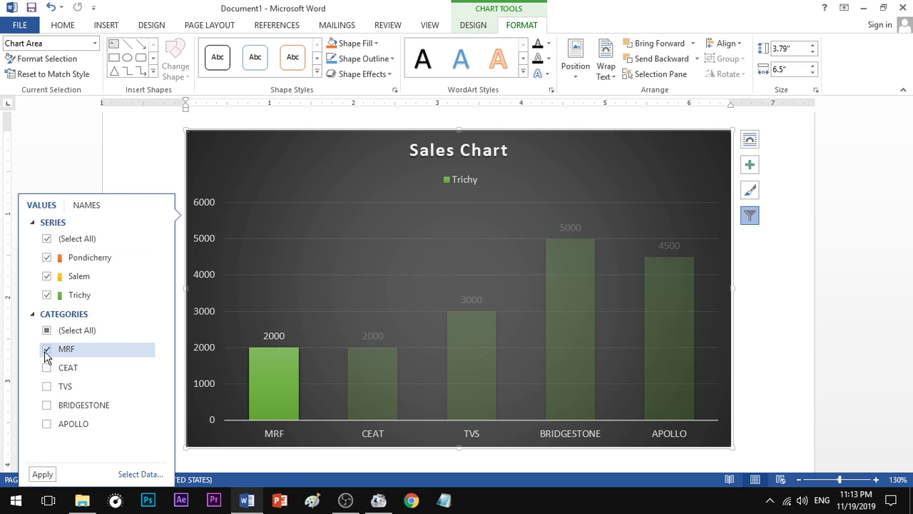
pyautogui.click(43, 475)
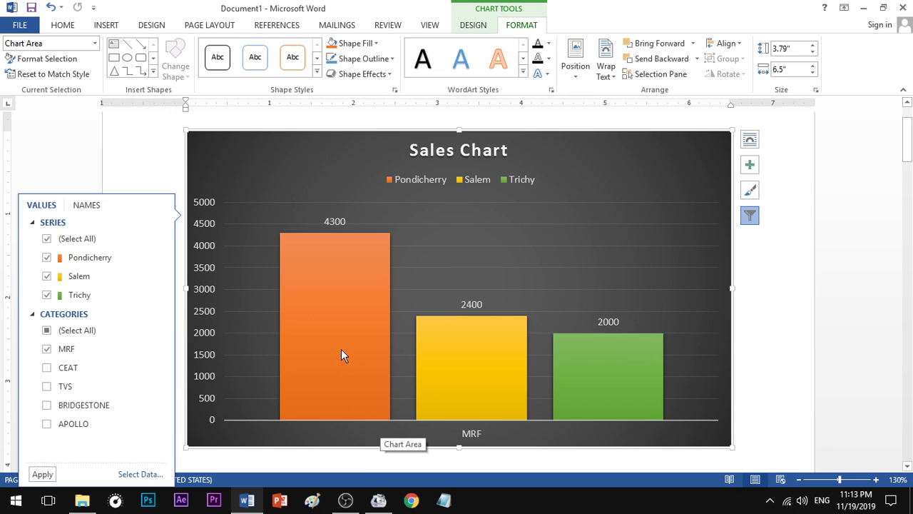
# - Restore all five brand categories across the three cities and close Chart Filters
pyautogui.moveTo(331, 298)
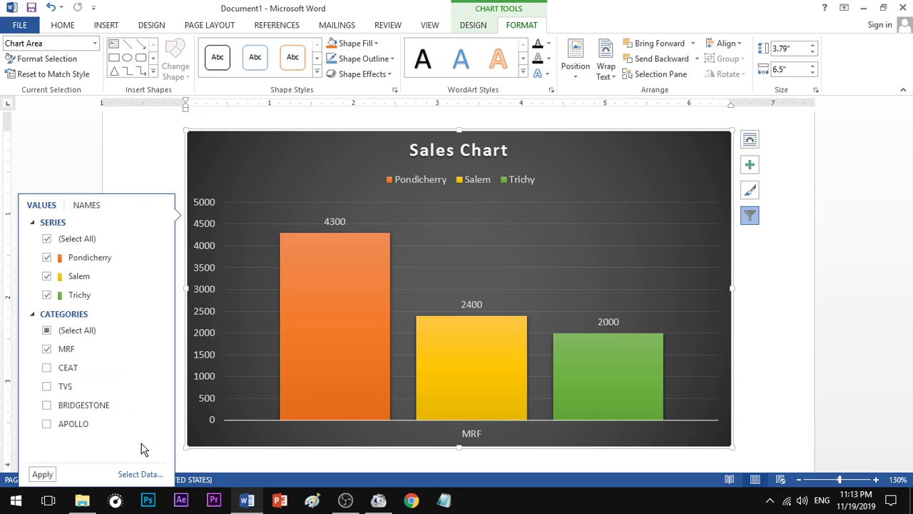
pyautogui.click(46, 330)
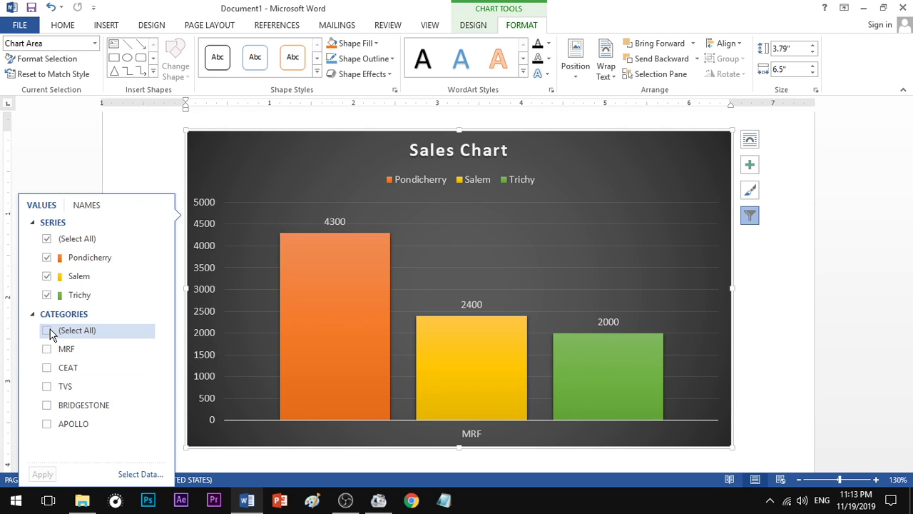
pyautogui.click(47, 330)
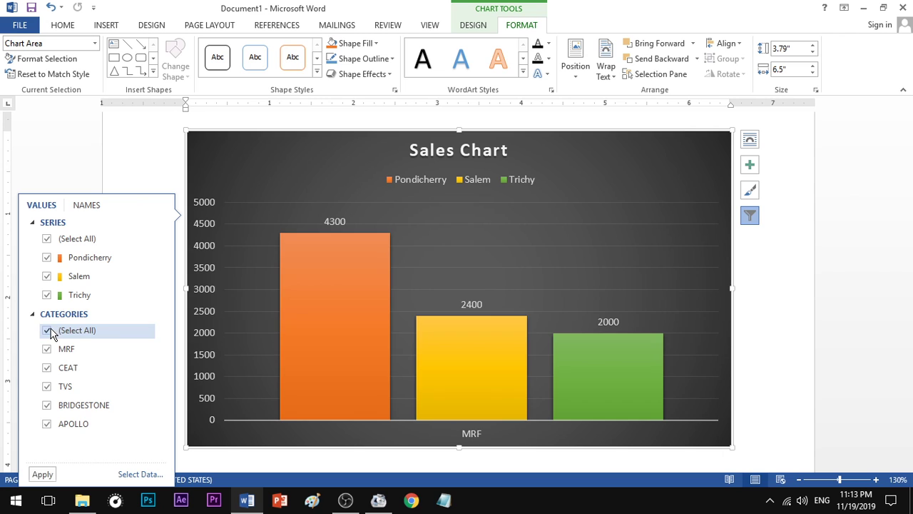
pyautogui.click(43, 474)
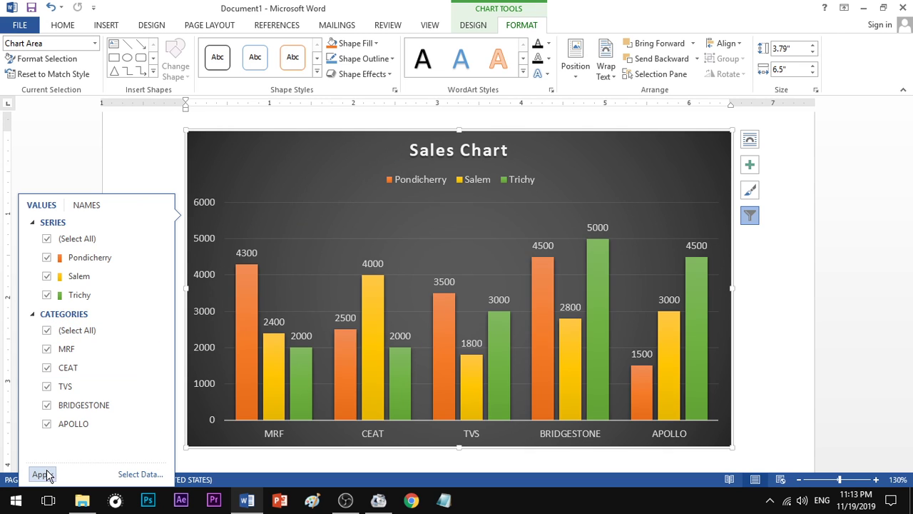
pyautogui.click(732, 237)
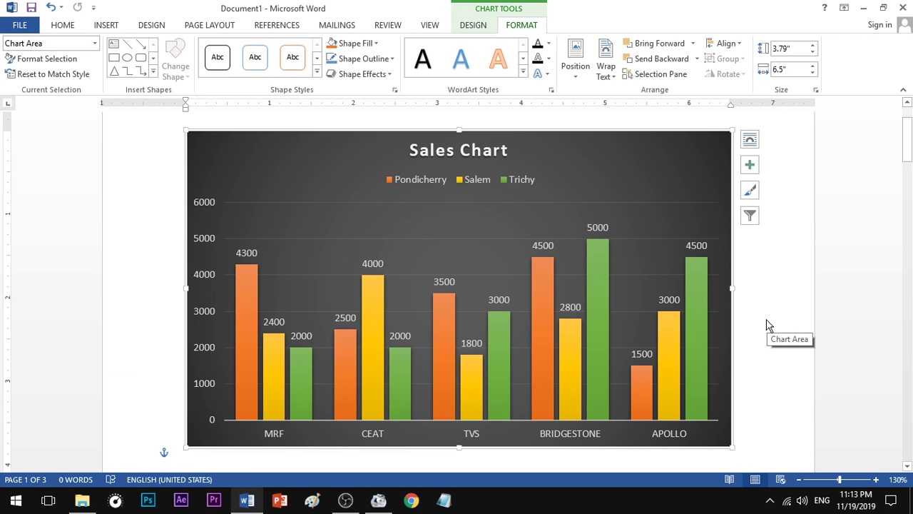